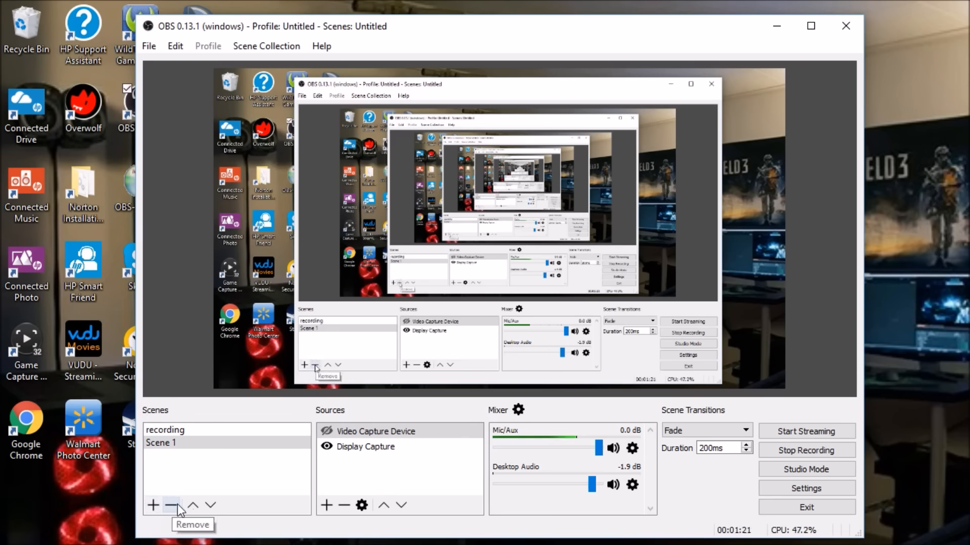
Move Scene 1 above the recording scene in the scene order and return it below
{"action": "left_click", "coordinate": [196, 506]}
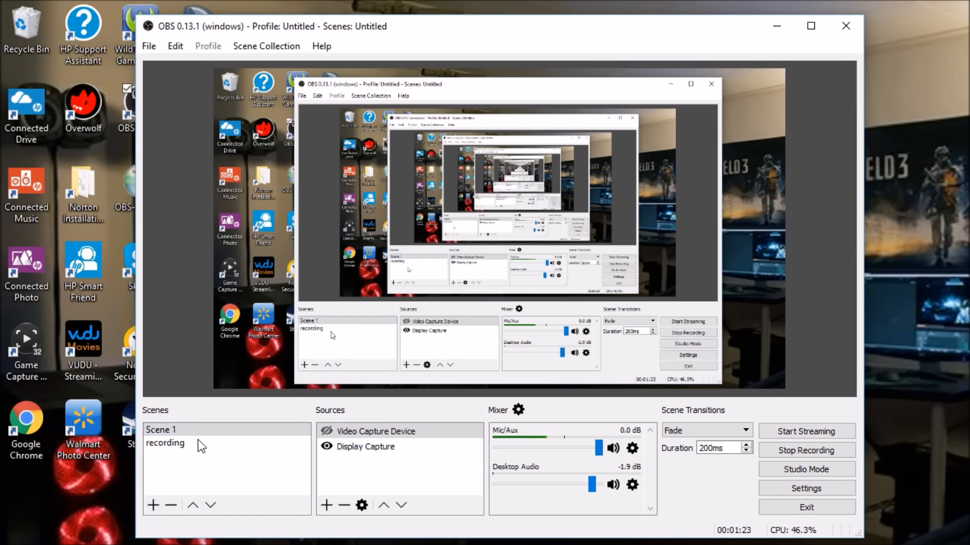
{"action": "left_click", "coordinate": [210, 505]}
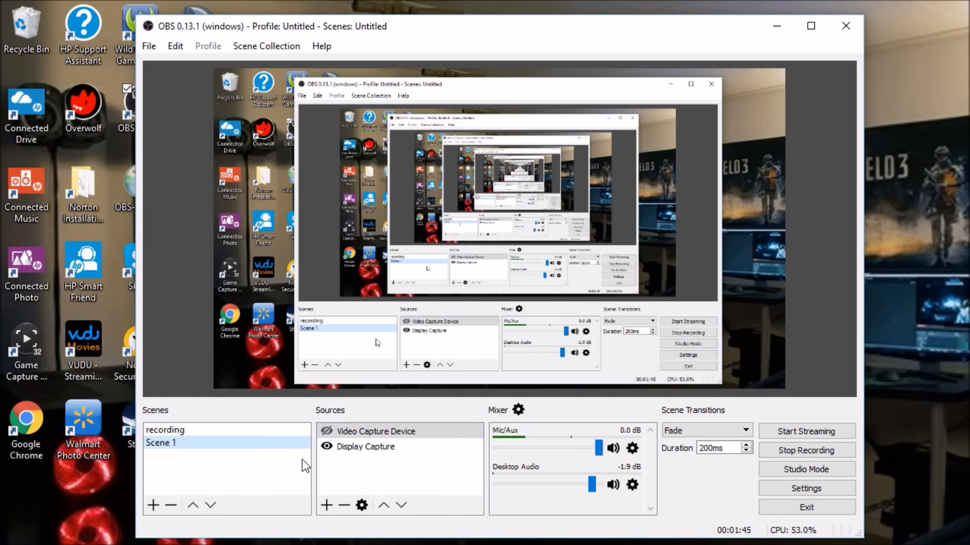
Look through Scene 1's sources and examine which source types can be added
{"action": "left_click", "coordinate": [361, 440]}
{"action": "left_click", "coordinate": [336, 432]}
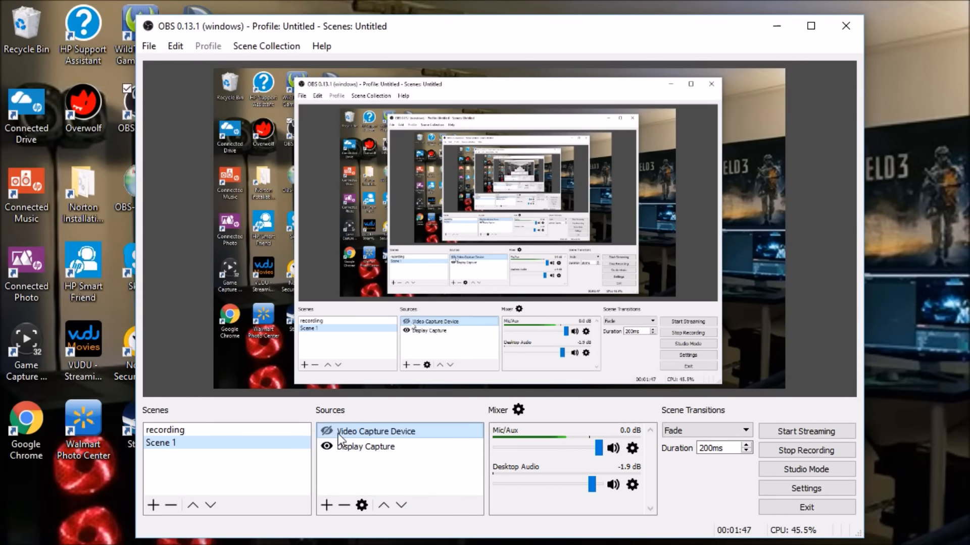
{"action": "left_click", "coordinate": [413, 445]}
{"action": "left_click", "coordinate": [407, 432]}
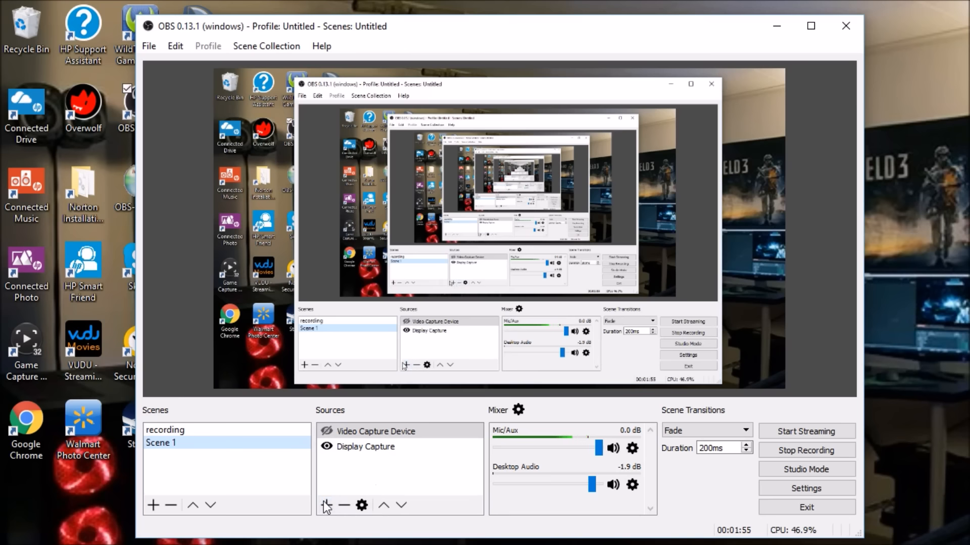
{"action": "right_click", "coordinate": [347, 470]}
{"action": "mouse_move", "coordinate": [403, 477]}
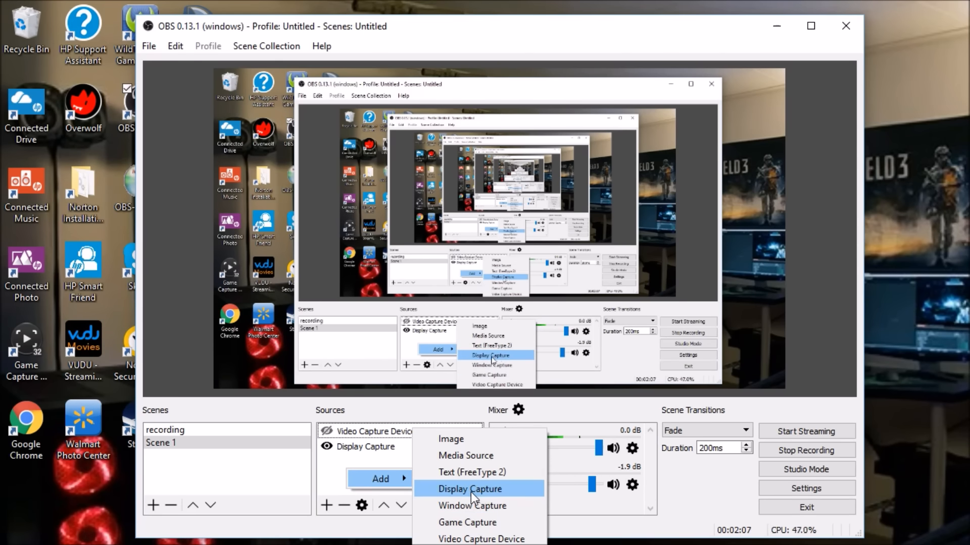
{"action": "left_click", "coordinate": [328, 482]}
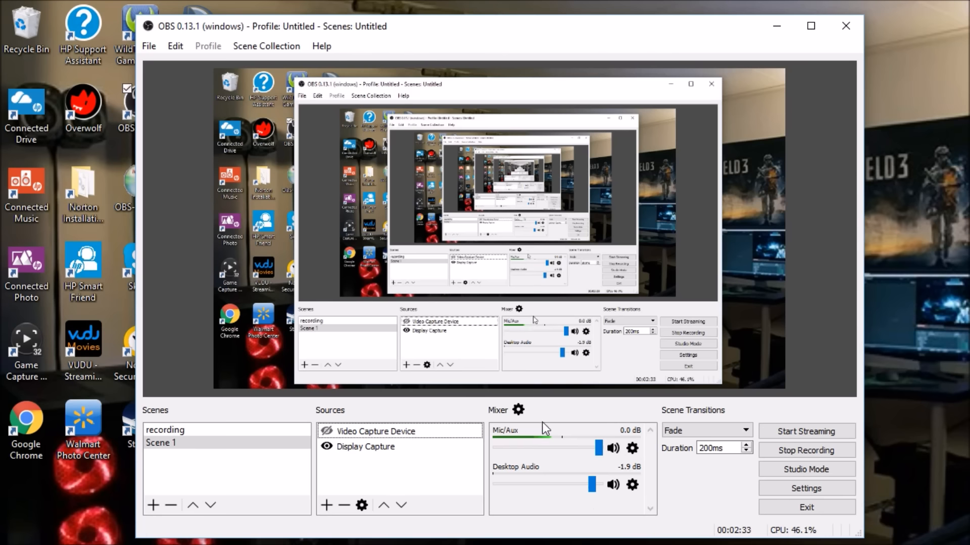
Examine the volume, panning and sync offset values in the advanced audio properties, and close them
{"action": "left_click", "coordinate": [518, 410]}
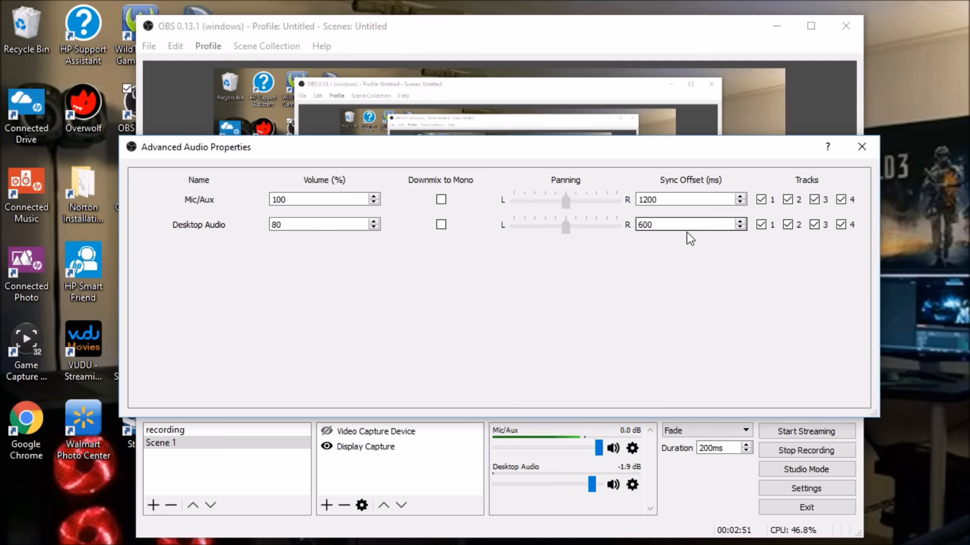
{"action": "left_click", "coordinate": [862, 147]}
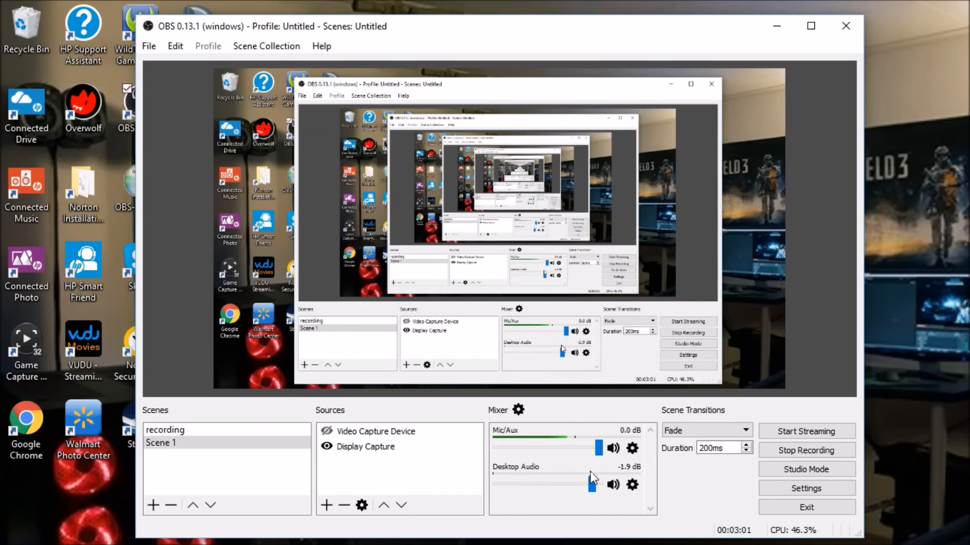
Add a filter named Gain to the Mic/Aux audio and set its gain to 0.50 dB
{"action": "left_click", "coordinate": [632, 449]}
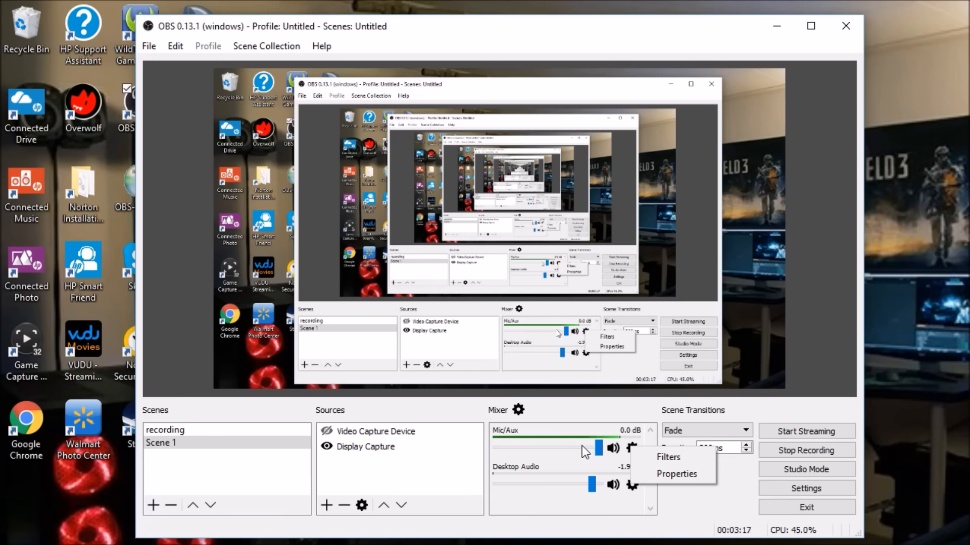
{"action": "left_click", "coordinate": [653, 457]}
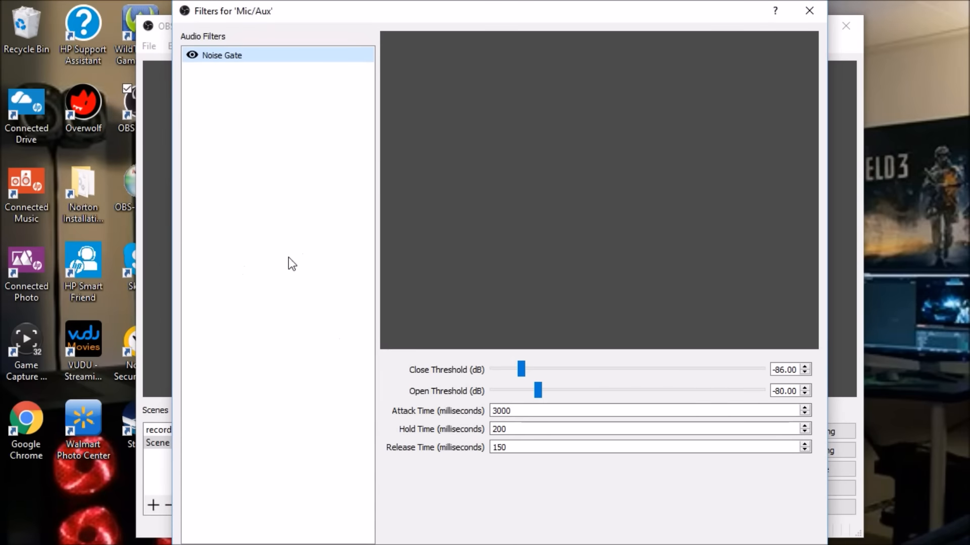
{"action": "right_click", "coordinate": [267, 137]}
{"action": "mouse_move", "coordinate": [310, 146]}
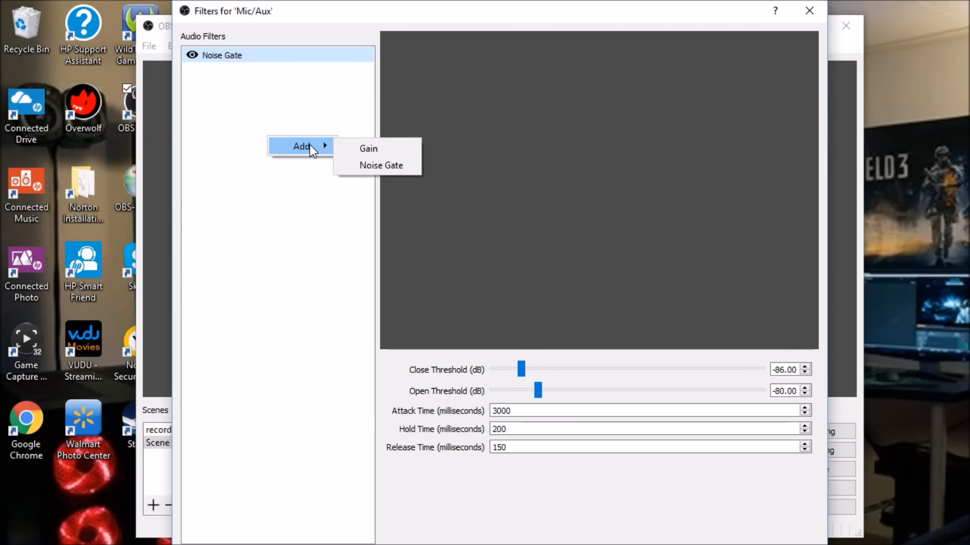
{"action": "left_click", "coordinate": [376, 148]}
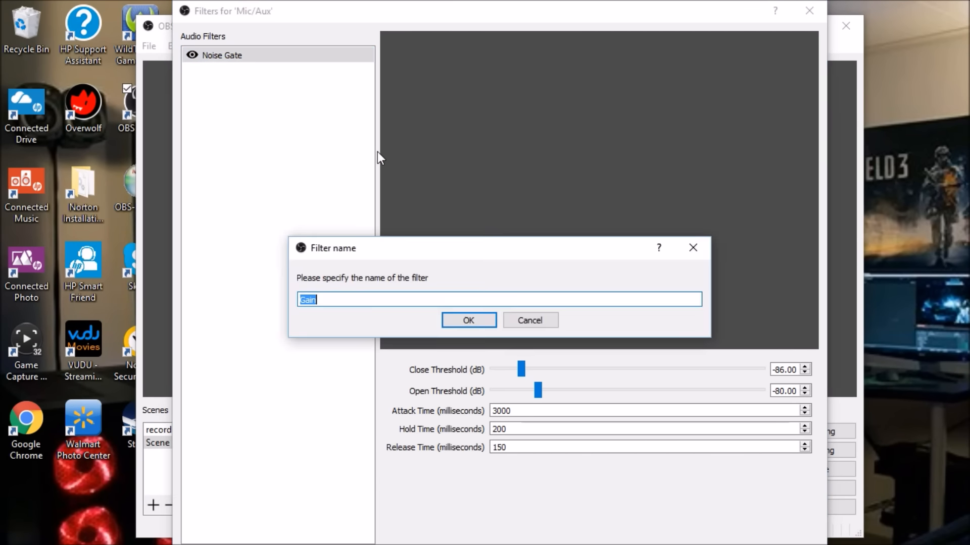
{"action": "left_click", "coordinate": [465, 325]}
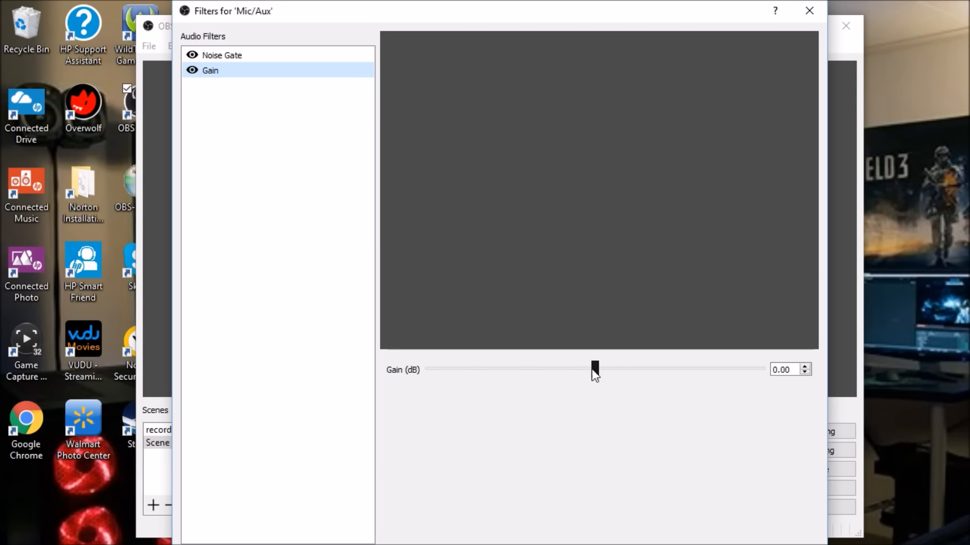
{"action": "left_click_drag", "start_coordinate": [596, 370], "coordinate": [533, 376]}
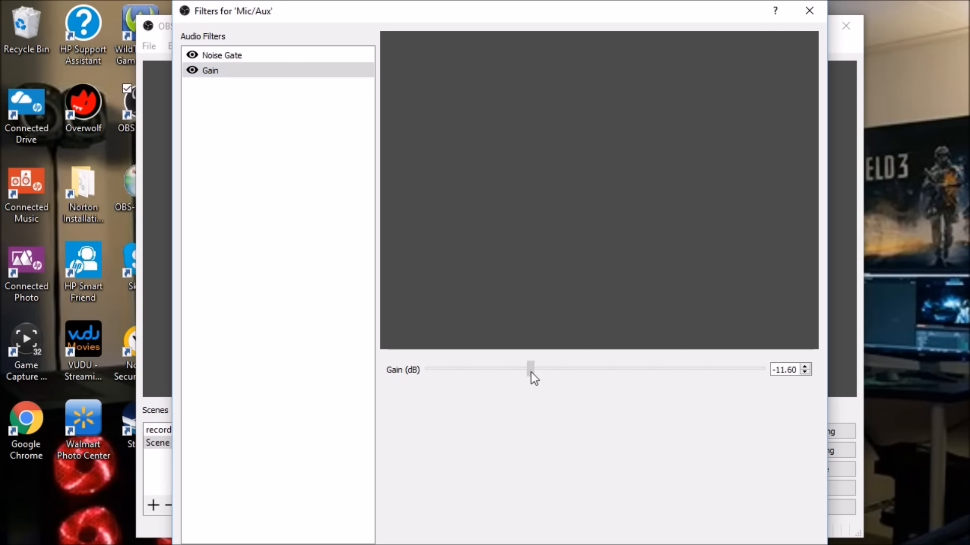
{"action": "left_click_drag", "start_coordinate": [621, 376], "coordinate": [599, 380]}
Remove the Gain filter from the Mic/Aux audio filters
{"action": "right_click", "coordinate": [234, 79]}
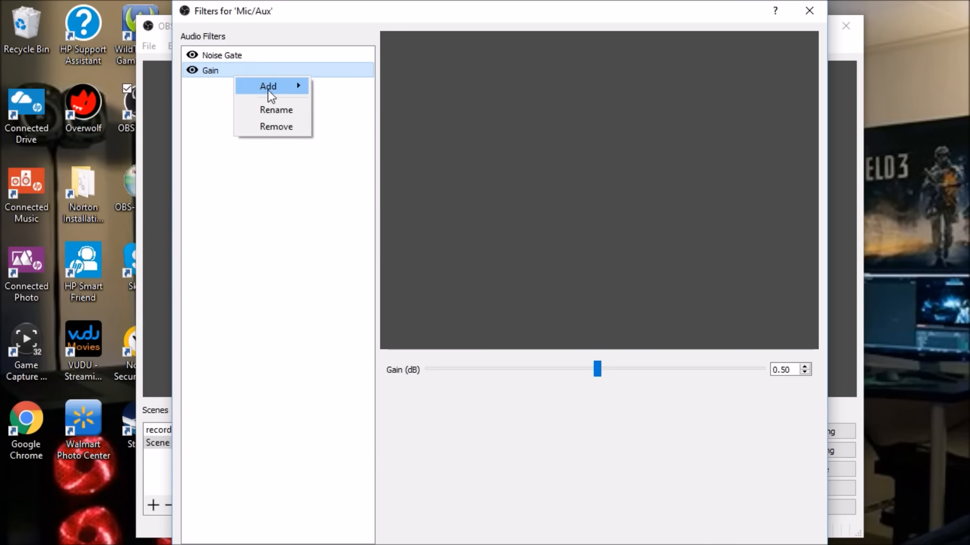
{"action": "left_click", "coordinate": [275, 128]}
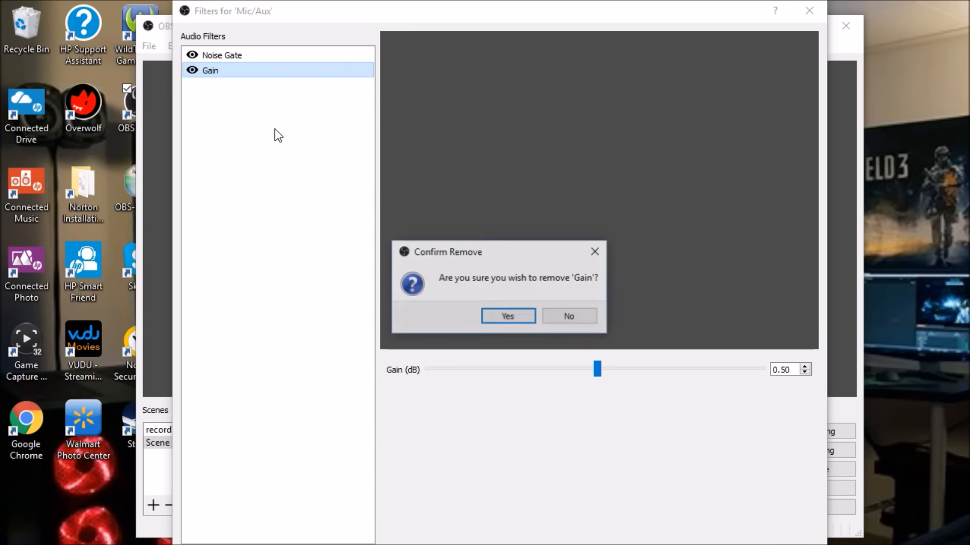
{"action": "left_click", "coordinate": [508, 315]}
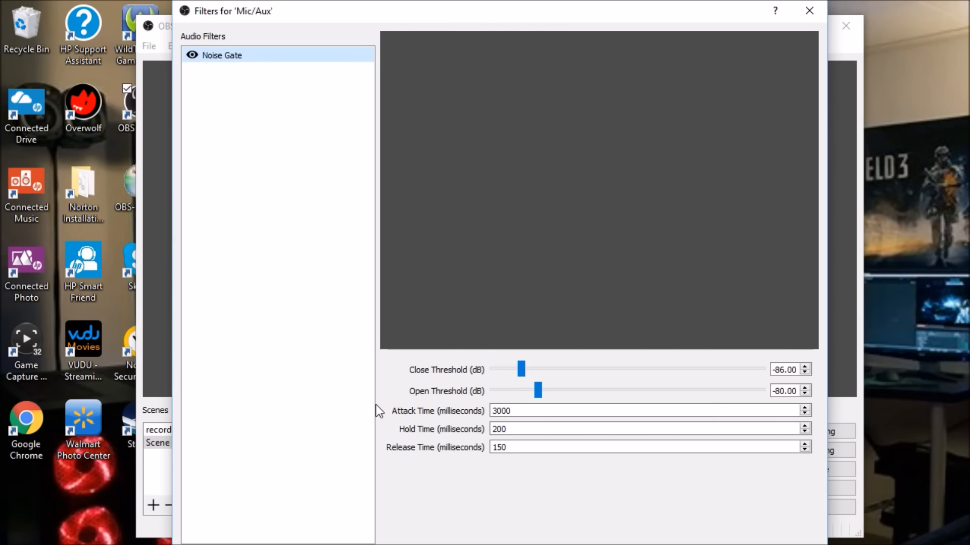
Review the Noise Gate filter's threshold and timing settings, and close the Mic/Aux filters
{"action": "double_click", "coordinate": [526, 412]}
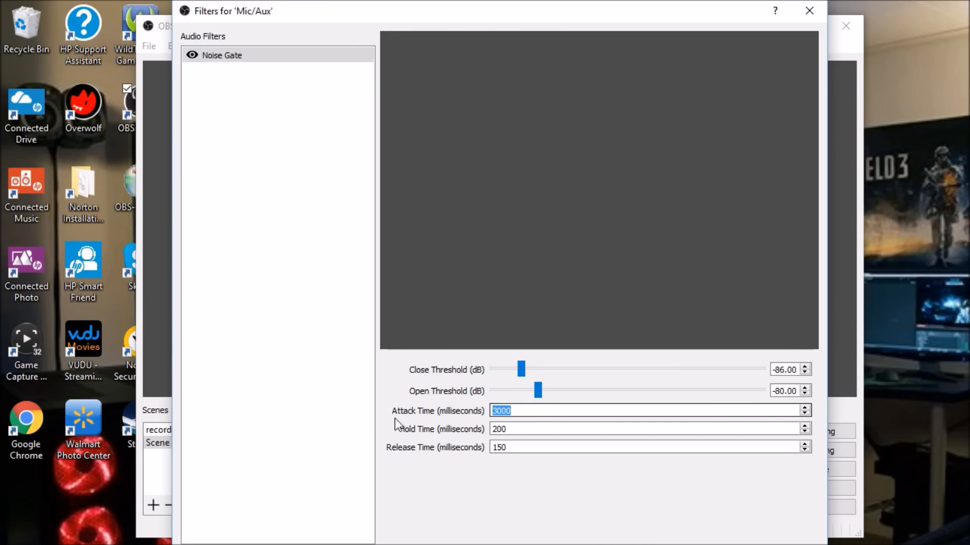
{"action": "left_click", "coordinate": [516, 441]}
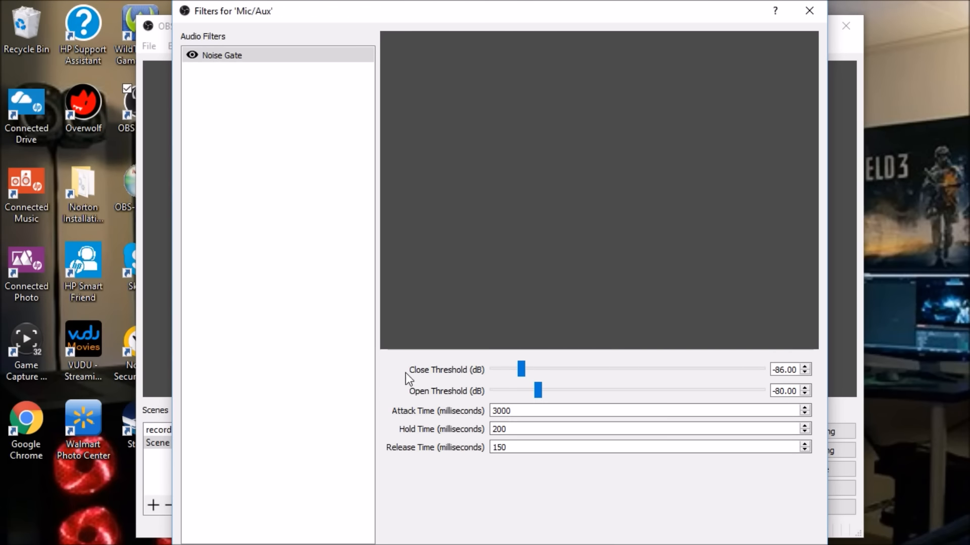
{"action": "left_click", "coordinate": [811, 12]}
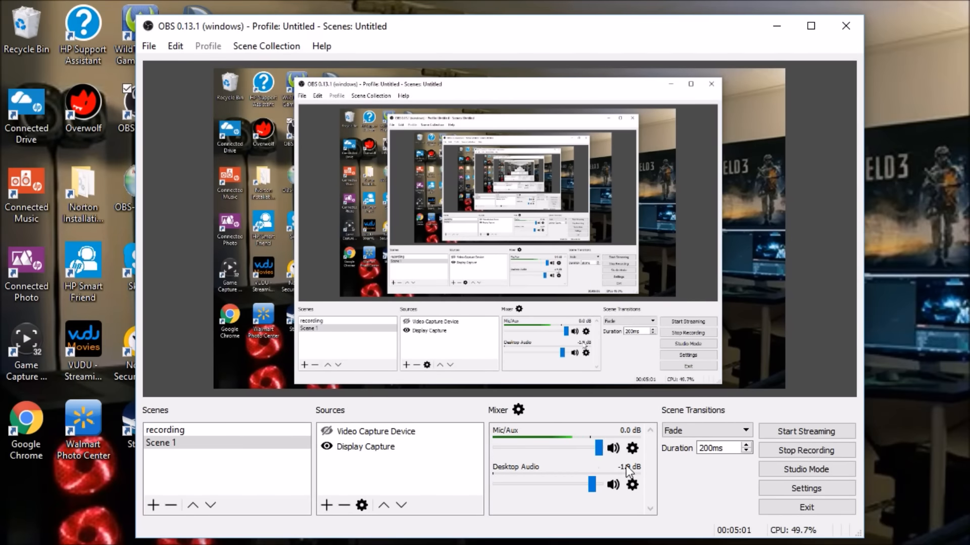
Check which filter types can be added to Desktop Audio, and close its filters
{"action": "left_click", "coordinate": [632, 485]}
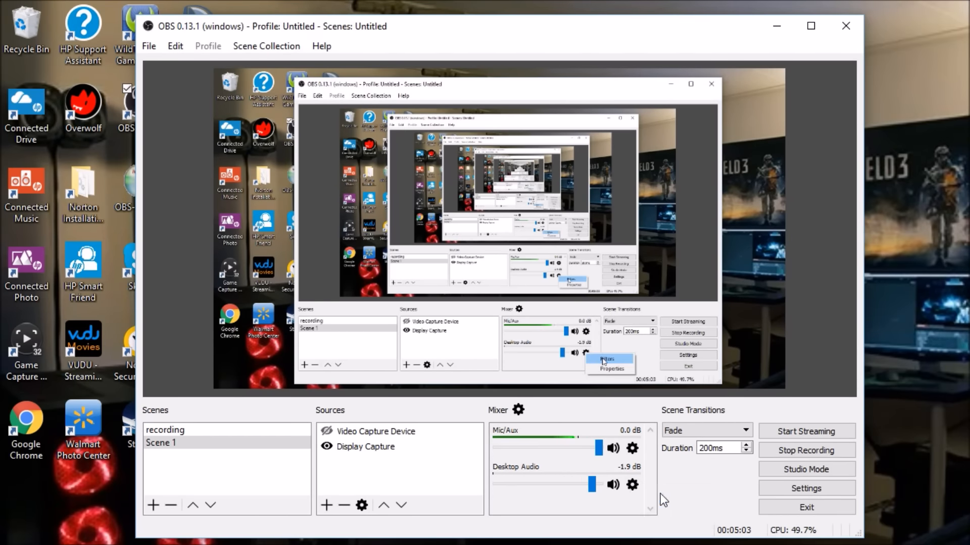
{"action": "left_click", "coordinate": [662, 495]}
{"action": "right_click", "coordinate": [268, 194]}
{"action": "mouse_move", "coordinate": [327, 204]}
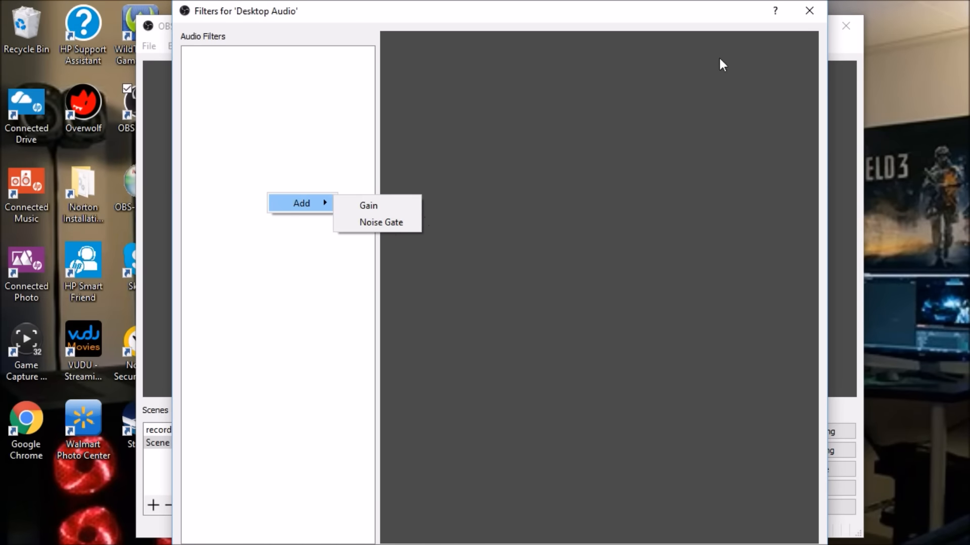
{"action": "left_click", "coordinate": [807, 5]}
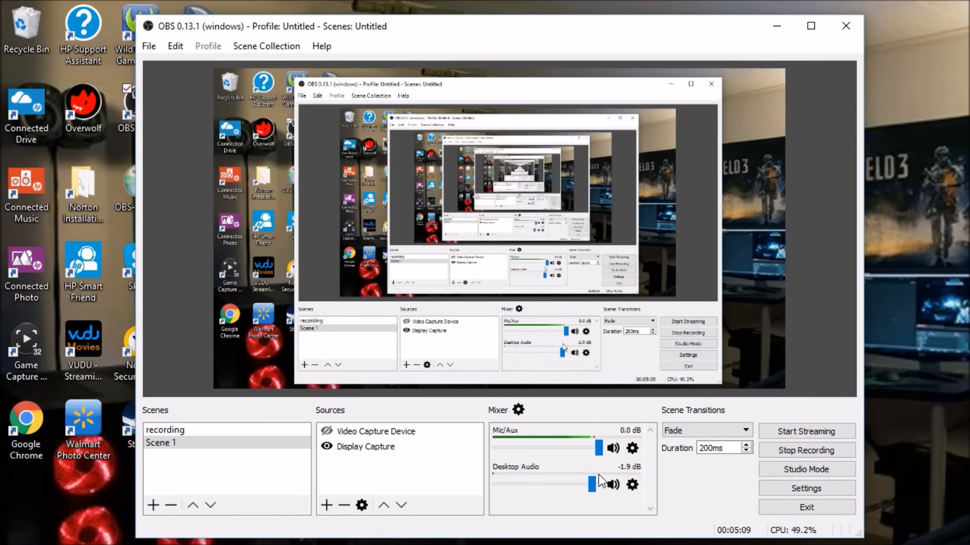
Check the input devices available for Mic/Aux and accept its properties with Microphone (Blue Snowball) selected
{"action": "left_click", "coordinate": [632, 448]}
{"action": "left_click", "coordinate": [661, 472]}
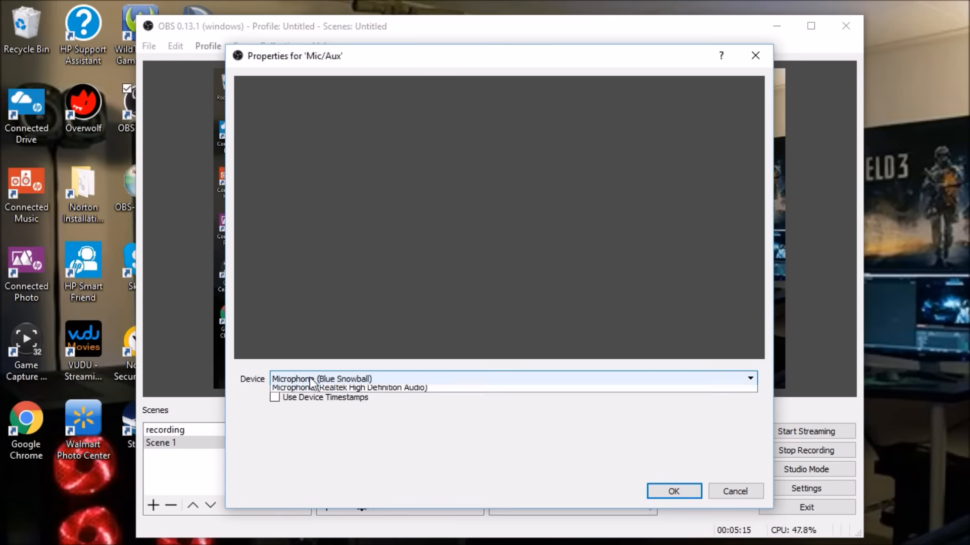
{"action": "left_click", "coordinate": [312, 380]}
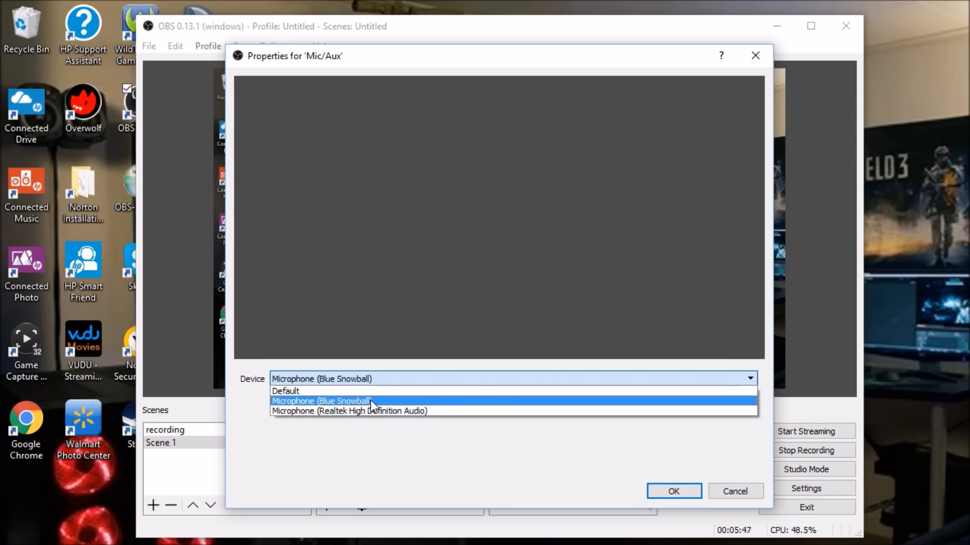
{"action": "left_click", "coordinate": [559, 456]}
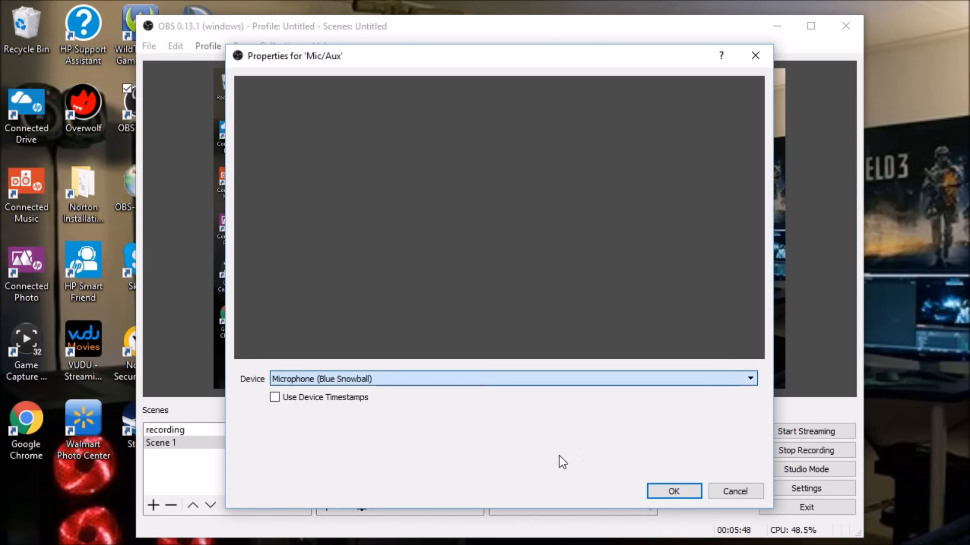
{"action": "left_click", "coordinate": [674, 489]}
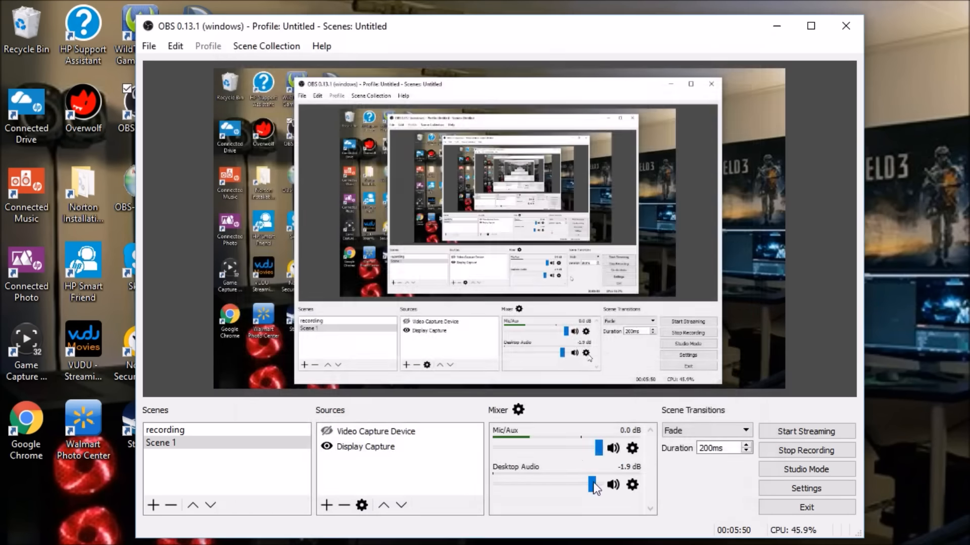
Turn Studio Mode on to view its side-by-side previews, and turn it off again
{"action": "left_click", "coordinate": [825, 467]}
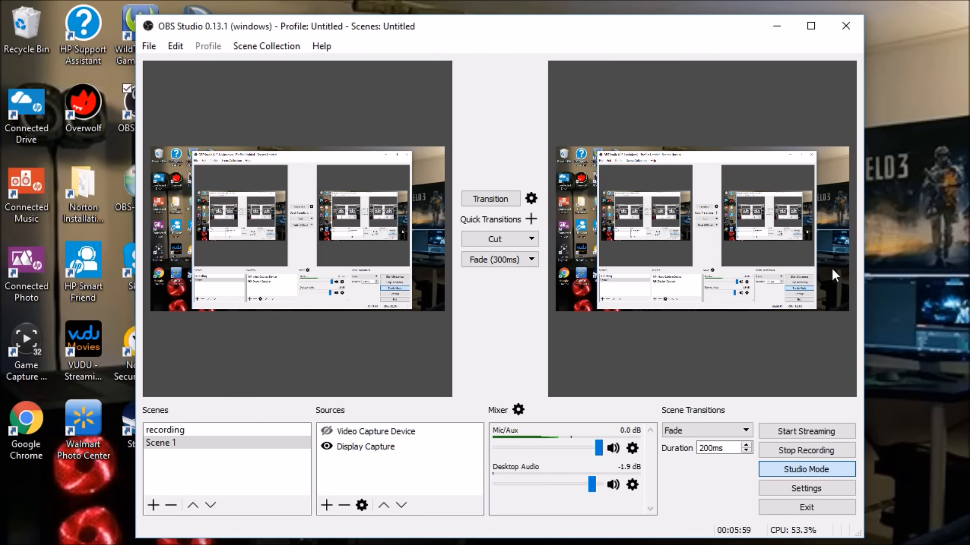
{"action": "left_click", "coordinate": [791, 472]}
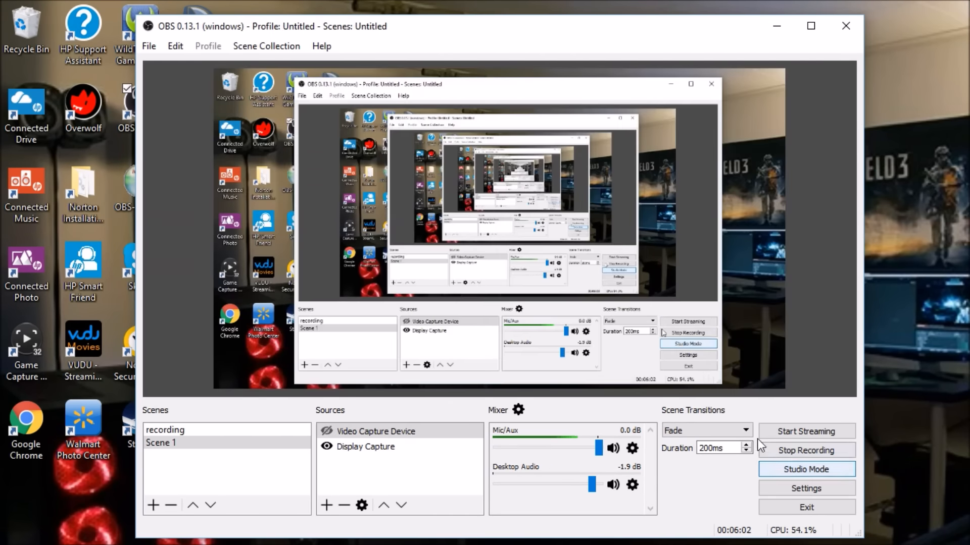
Switch the scene transition to Cut and back to Fade, leaving its duration at 200 ms
{"action": "left_click", "coordinate": [731, 435]}
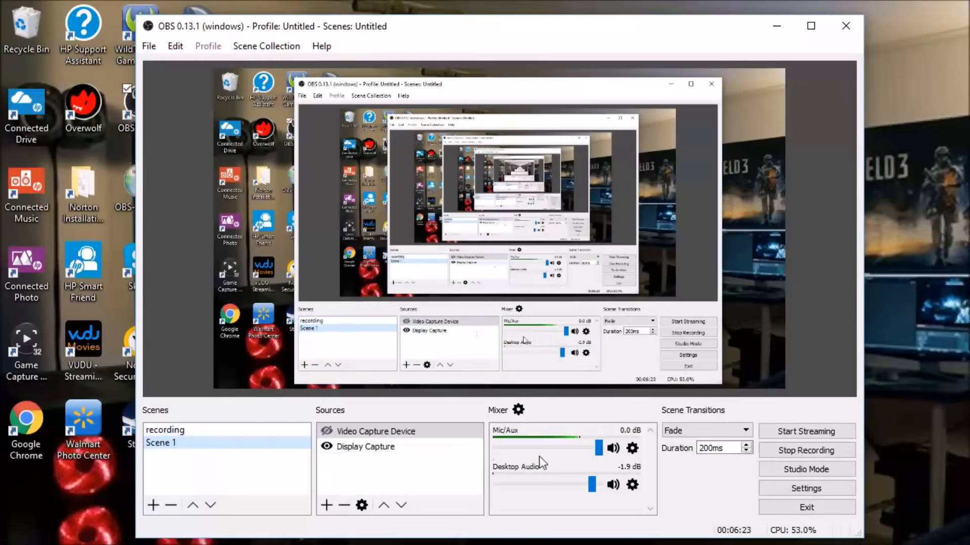
{"action": "left_click", "coordinate": [699, 433]}
{"action": "left_click", "coordinate": [690, 445]}
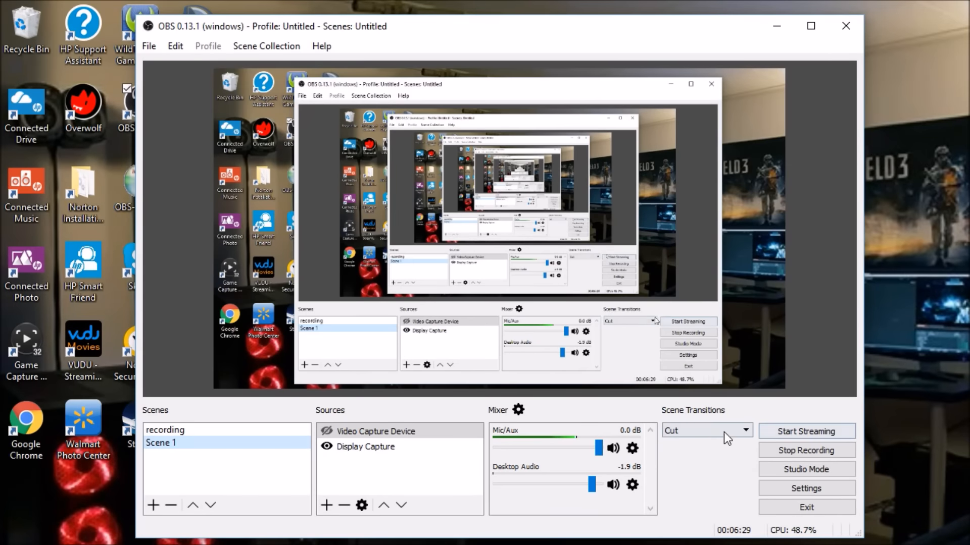
{"action": "left_click", "coordinate": [747, 431]}
{"action": "left_click", "coordinate": [684, 452]}
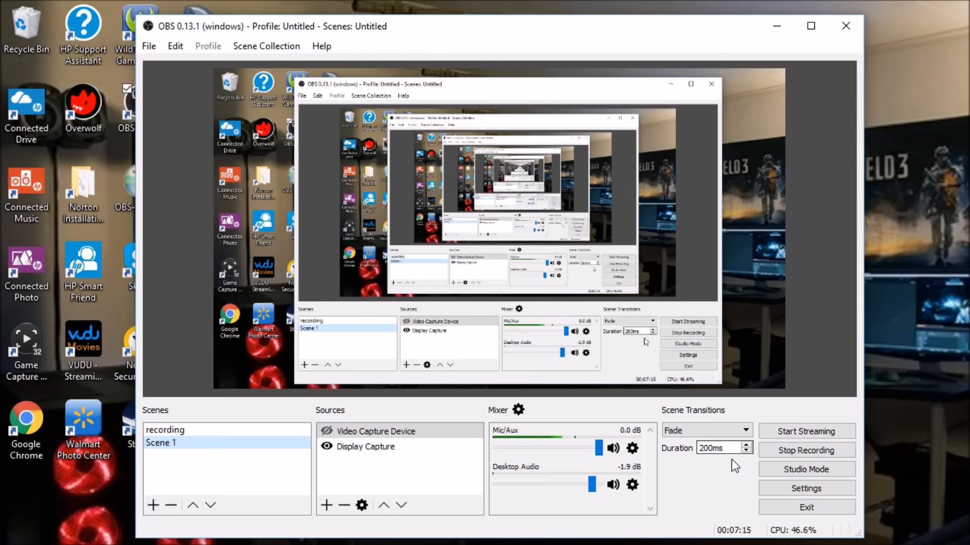
{"action": "right_click", "coordinate": [722, 449]}
{"action": "left_click", "coordinate": [726, 483]}
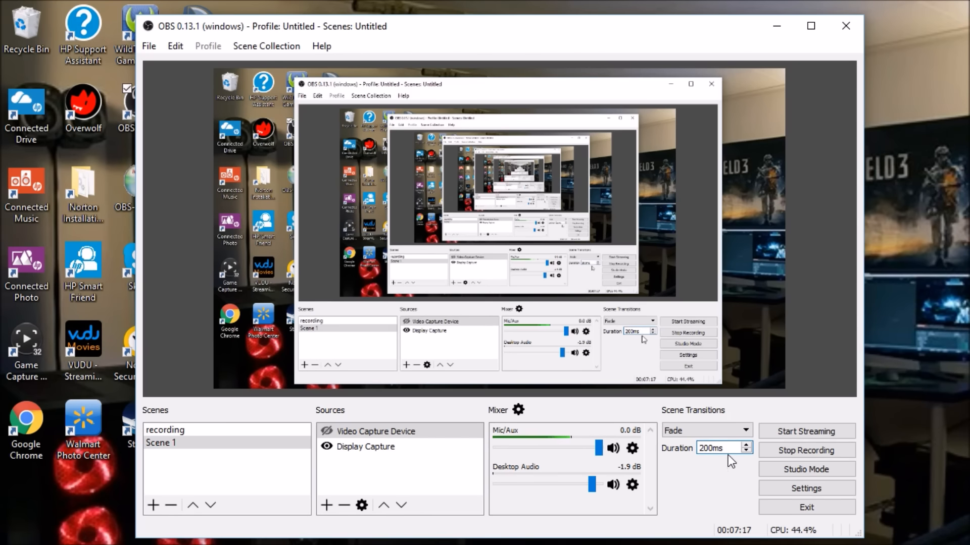
Open the settings and check which interface languages are available in the General settings, leaving English selected
{"action": "left_click", "coordinate": [792, 489]}
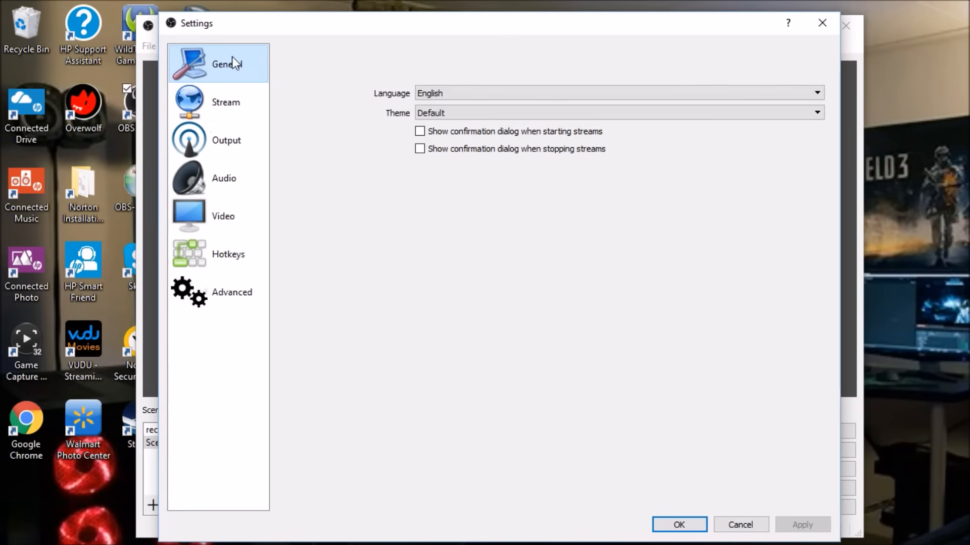
{"action": "left_click", "coordinate": [475, 93]}
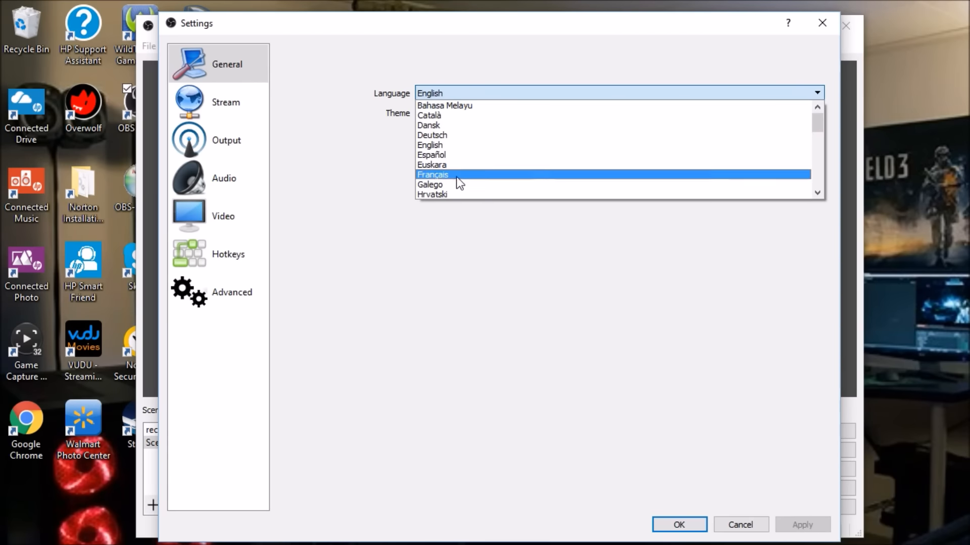
{"action": "left_click", "coordinate": [335, 190]}
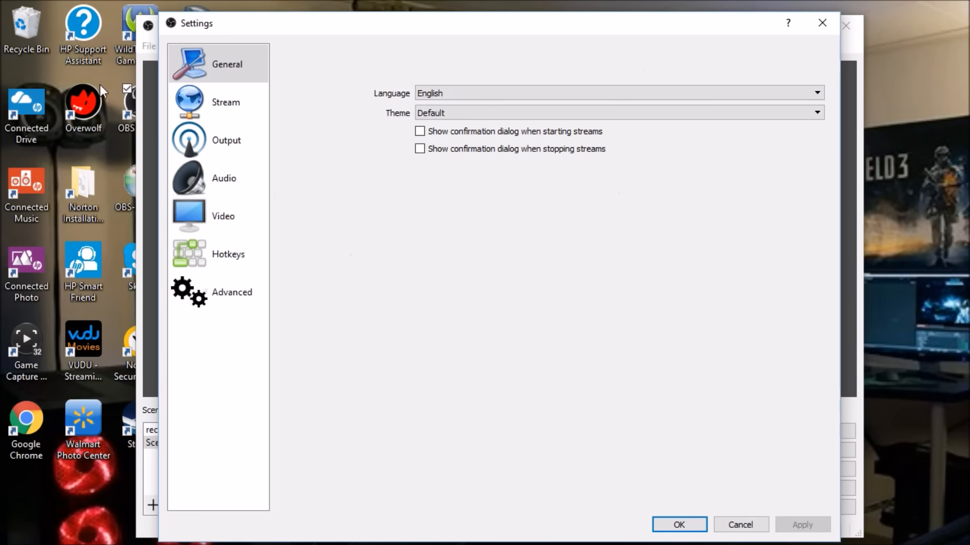
{"action": "left_click", "coordinate": [517, 93]}
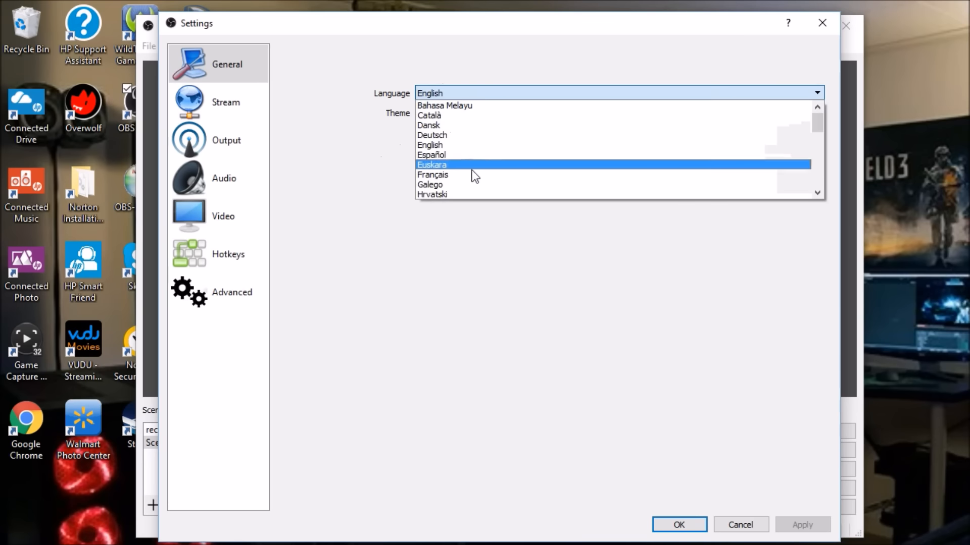
{"action": "left_click", "coordinate": [399, 63]}
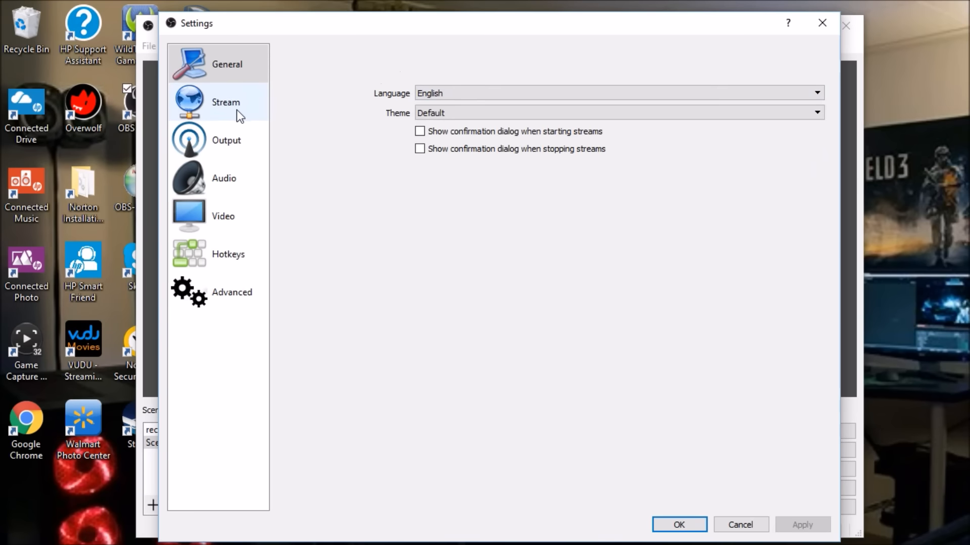
Go to the Stream settings and check the available stream types, leaving Streaming Services selected
{"action": "left_click", "coordinate": [236, 110]}
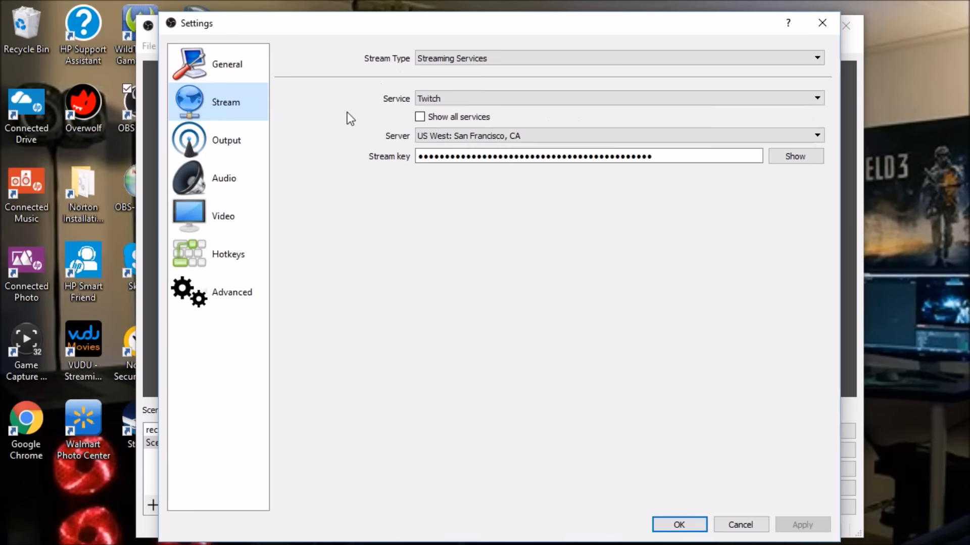
{"action": "left_click", "coordinate": [463, 54]}
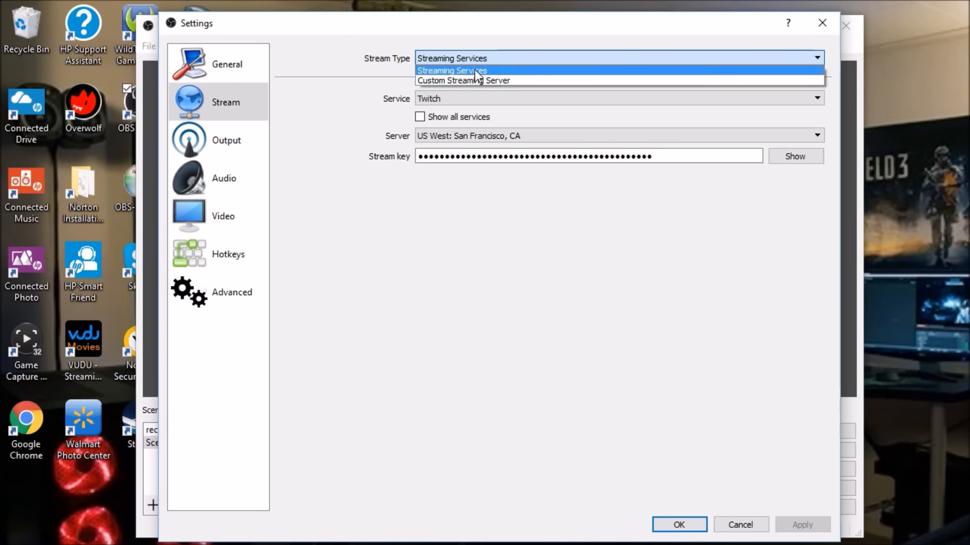
{"action": "left_click", "coordinate": [351, 57]}
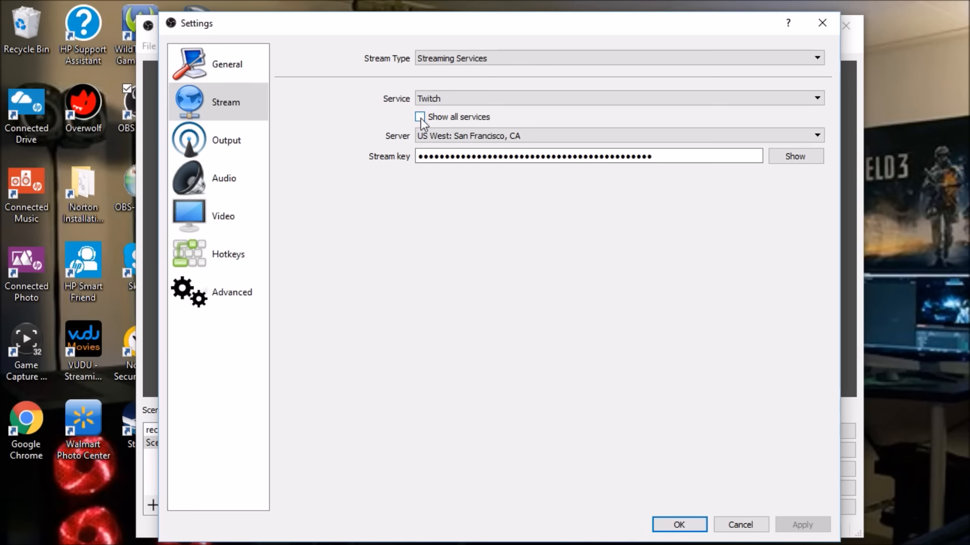
Switch the streaming service to Livecoding.tv and back to Twitch, and check the list of Twitch servers
{"action": "left_click", "coordinate": [441, 98]}
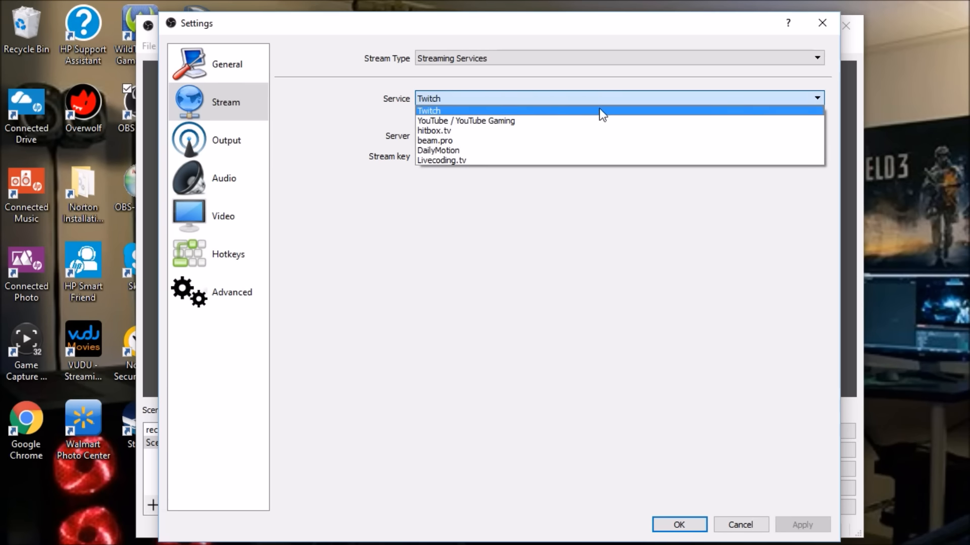
{"action": "left_click", "coordinate": [489, 159]}
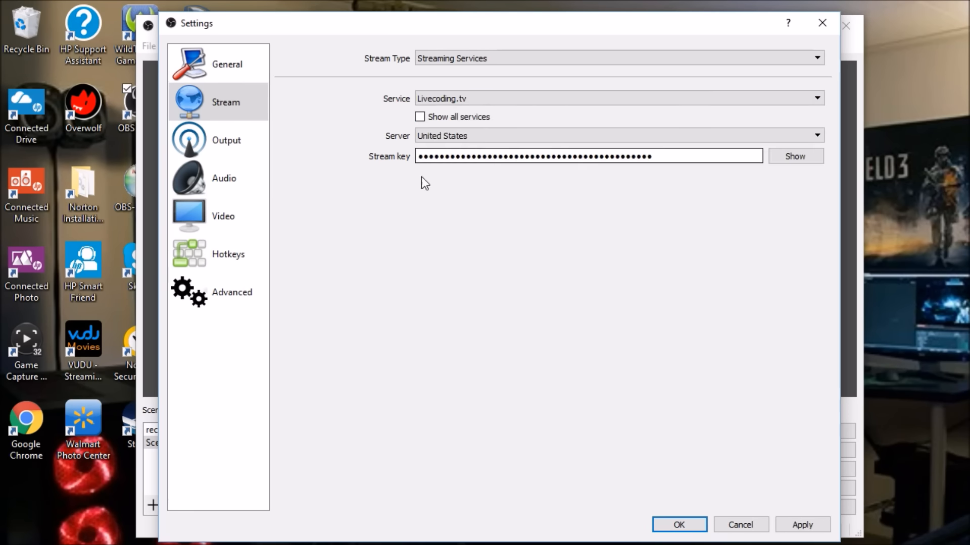
{"action": "left_click", "coordinate": [508, 98]}
{"action": "left_click", "coordinate": [492, 110]}
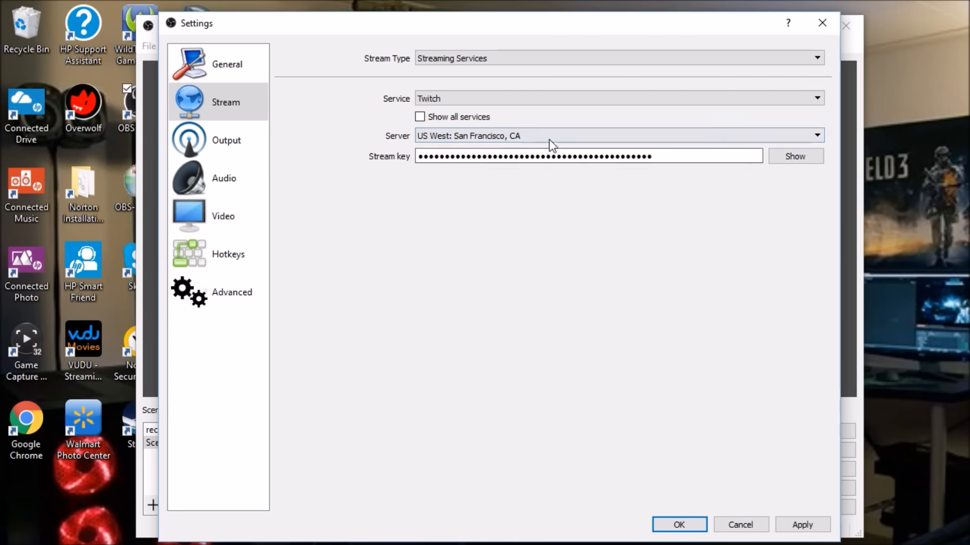
{"action": "left_click", "coordinate": [523, 136]}
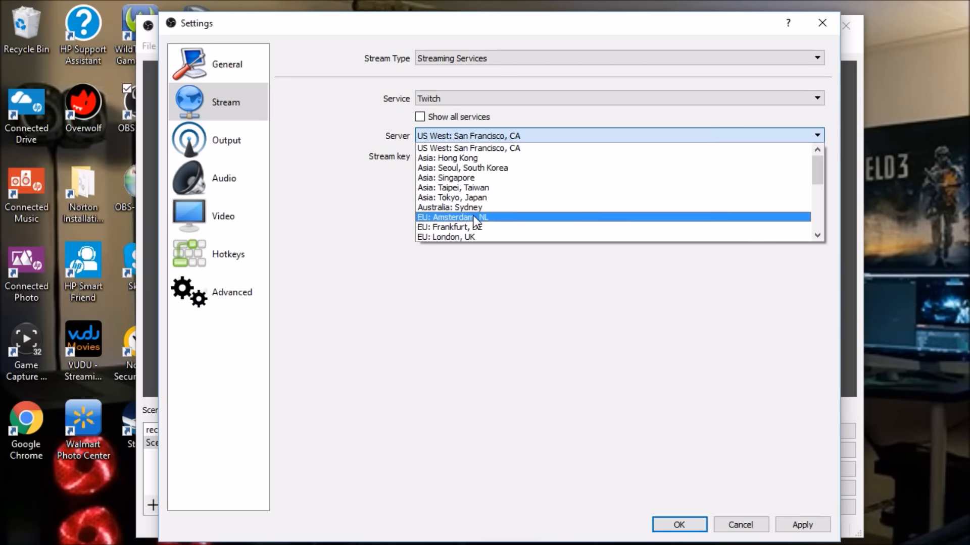
{"action": "left_click", "coordinate": [397, 287]}
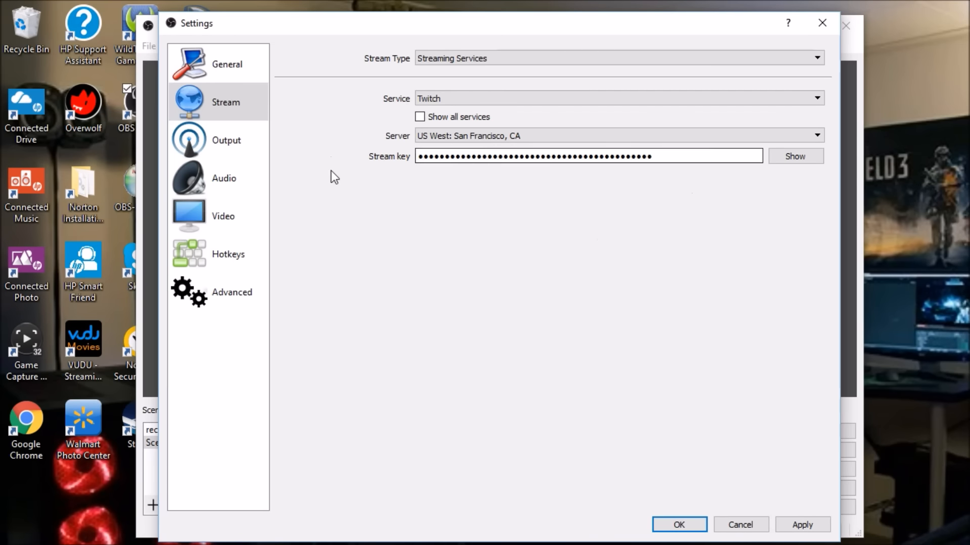
Look through the Streaming, Recording and Audio groups of the Output settings, and move the settings window slightly
{"action": "left_click", "coordinate": [244, 148]}
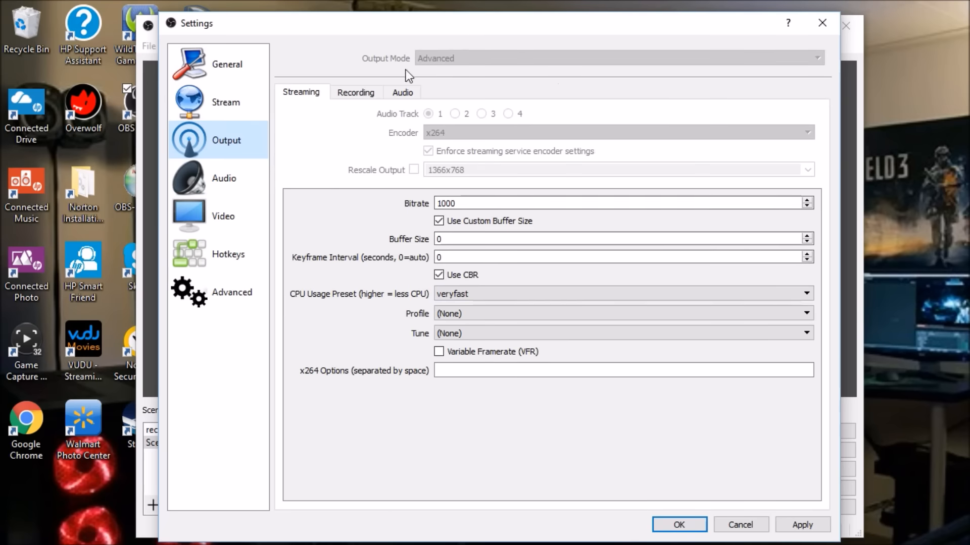
{"action": "left_click", "coordinate": [354, 93]}
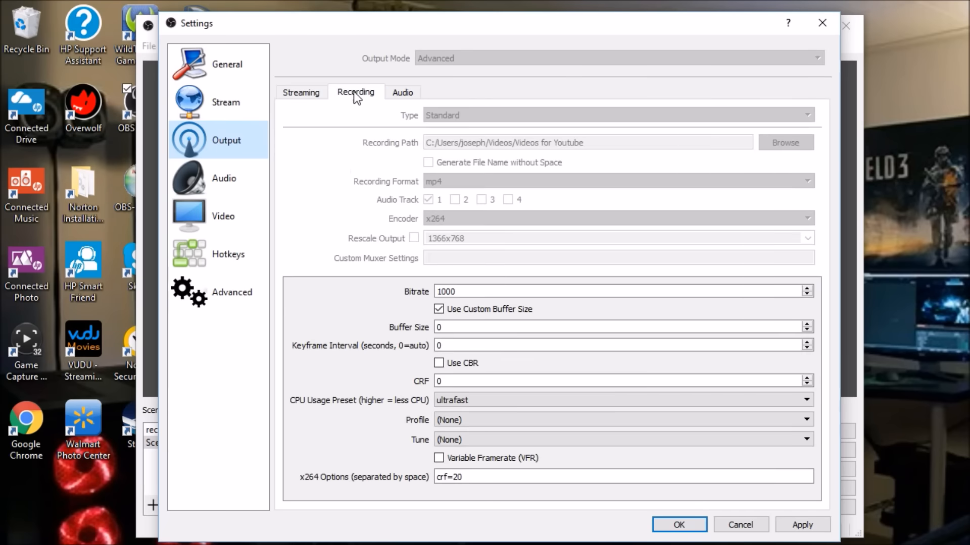
{"action": "left_click", "coordinate": [306, 94]}
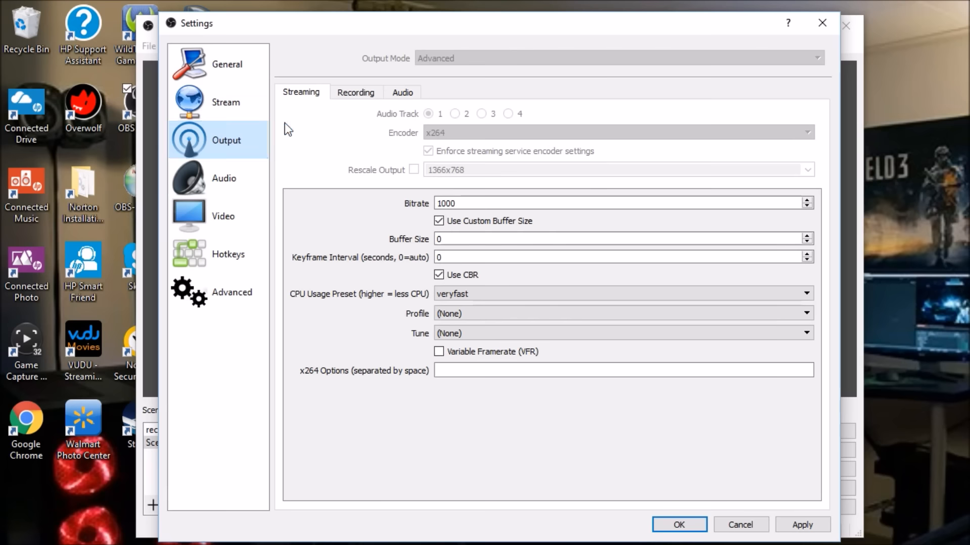
{"action": "left_click", "coordinate": [354, 94]}
{"action": "left_click", "coordinate": [398, 92]}
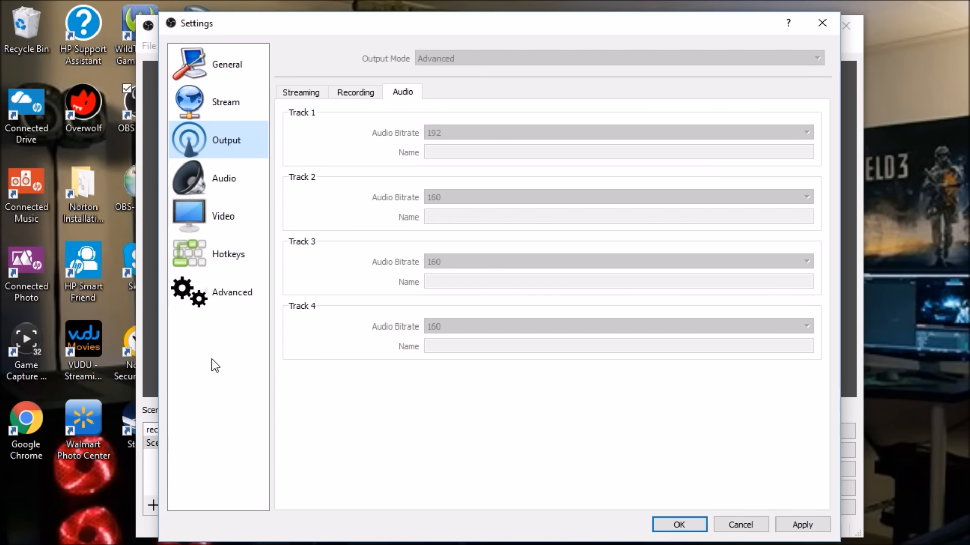
{"action": "left_click_drag", "start_coordinate": [298, 31], "coordinate": [273, 24]}
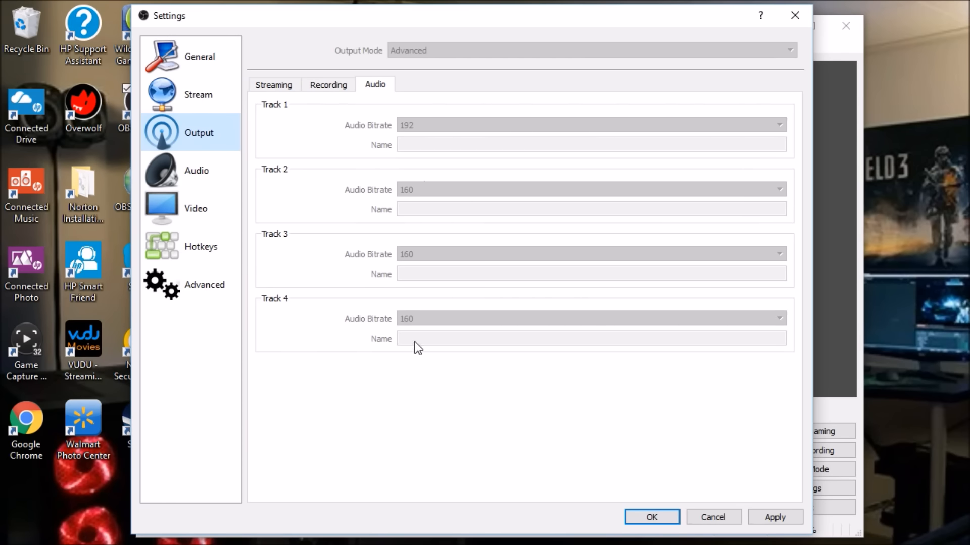
Examine the bitrate and custom buffer size in the streaming output settings
{"action": "left_click", "coordinate": [281, 86]}
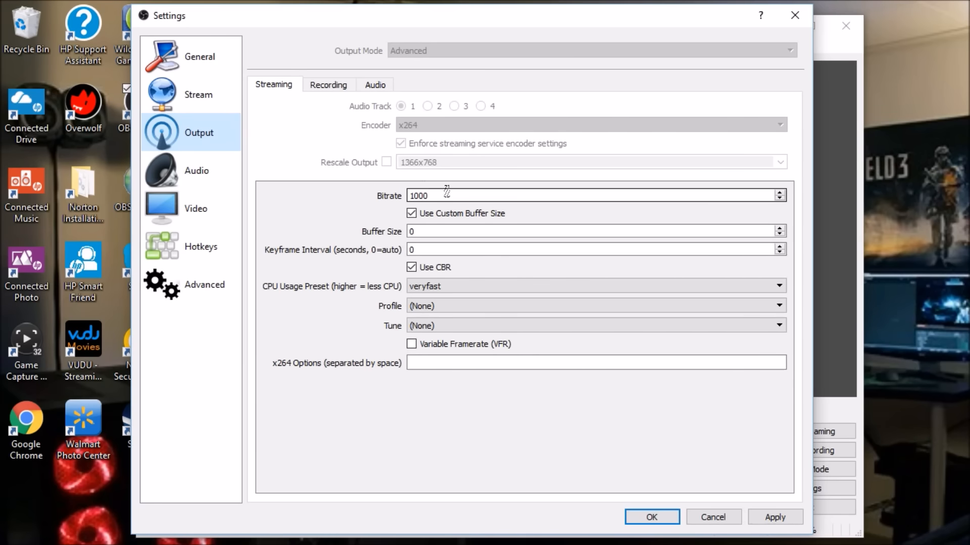
{"action": "right_click", "coordinate": [432, 192]}
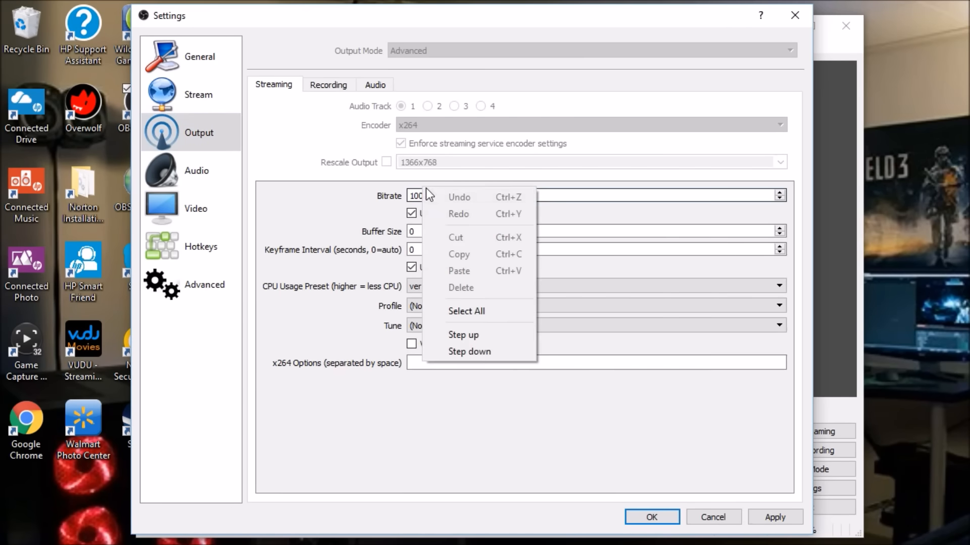
{"action": "left_click", "coordinate": [383, 187]}
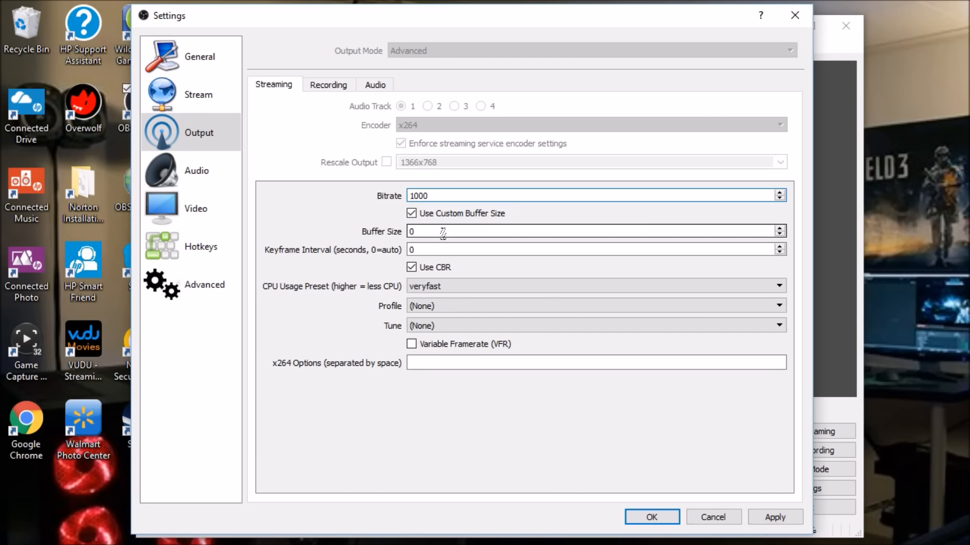
{"action": "left_click_drag", "start_coordinate": [426, 231], "coordinate": [374, 189]}
{"action": "left_click", "coordinate": [374, 189]}
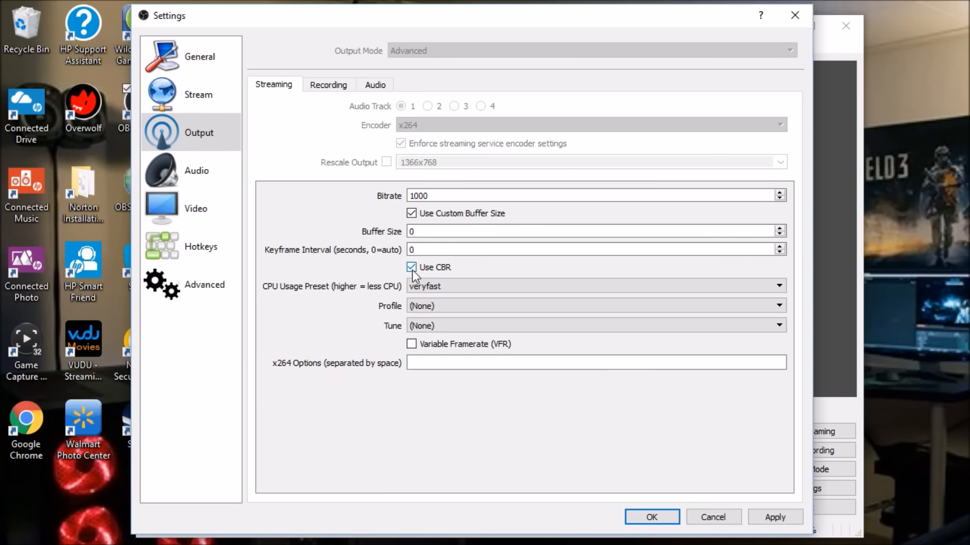
Check the CPU usage presets available for the streaming encoder, leaving veryfast selected
{"action": "left_click", "coordinate": [475, 290]}
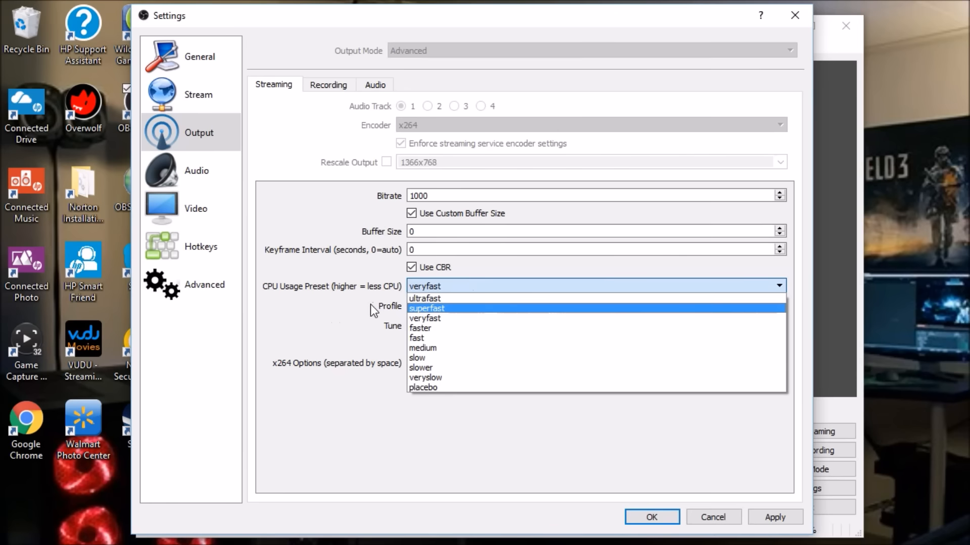
{"action": "left_click", "coordinate": [358, 299]}
{"action": "left_click", "coordinate": [458, 286]}
{"action": "left_click", "coordinate": [336, 299]}
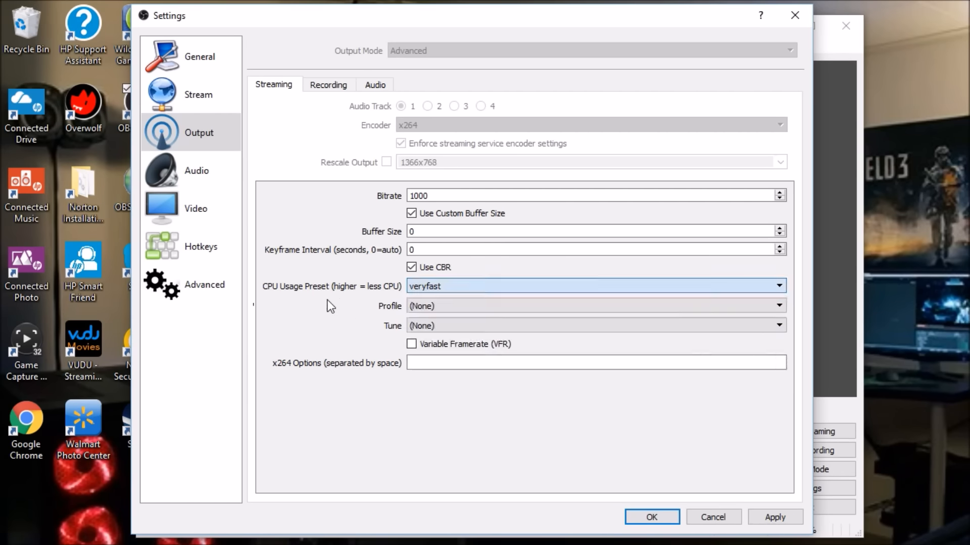
{"action": "left_click", "coordinate": [427, 287]}
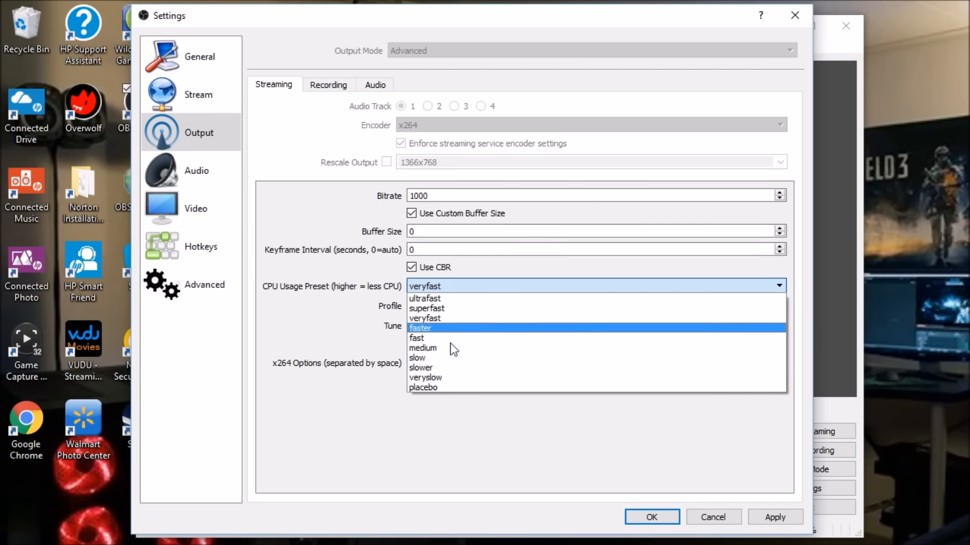
{"action": "left_click", "coordinate": [377, 333]}
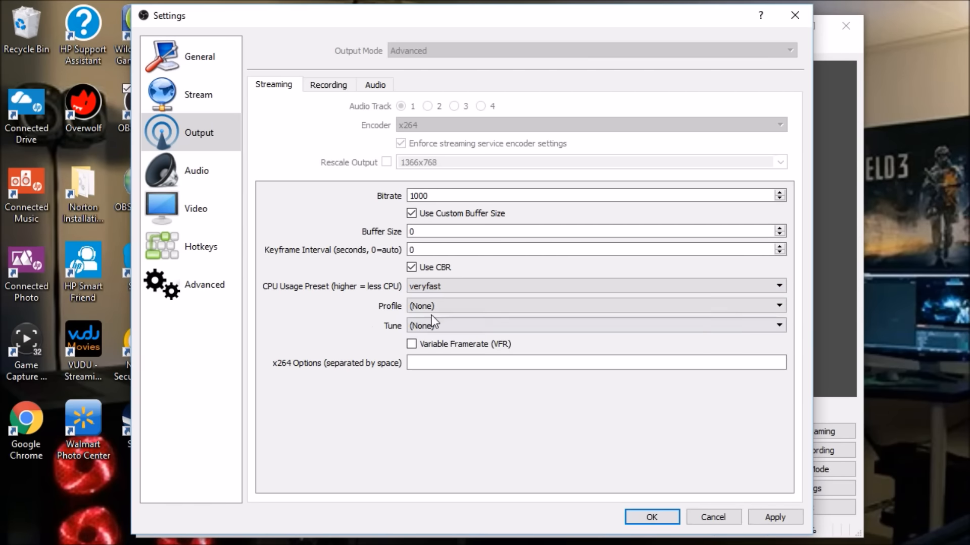
Check the streaming encoder's profile choices and its x264 options field
{"action": "left_click", "coordinate": [467, 311]}
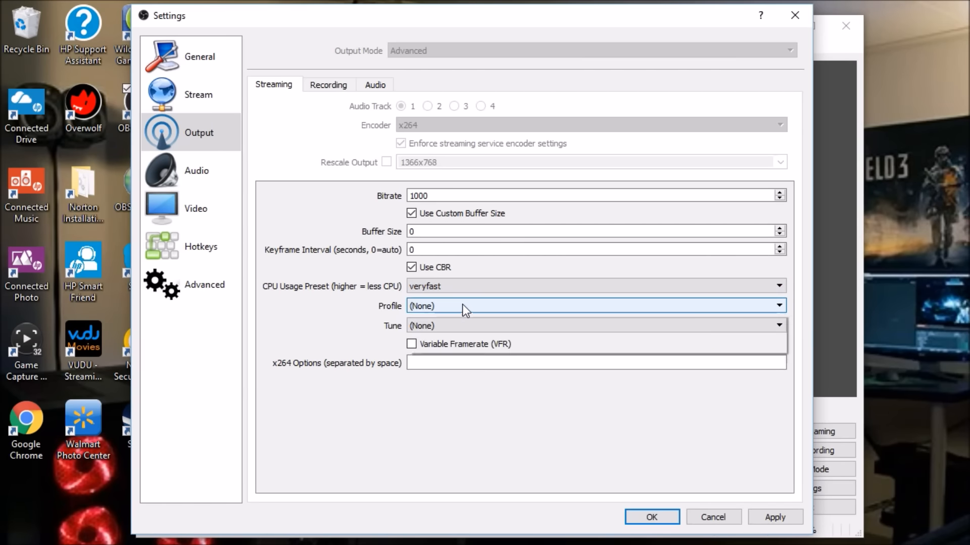
{"action": "left_click", "coordinate": [313, 317]}
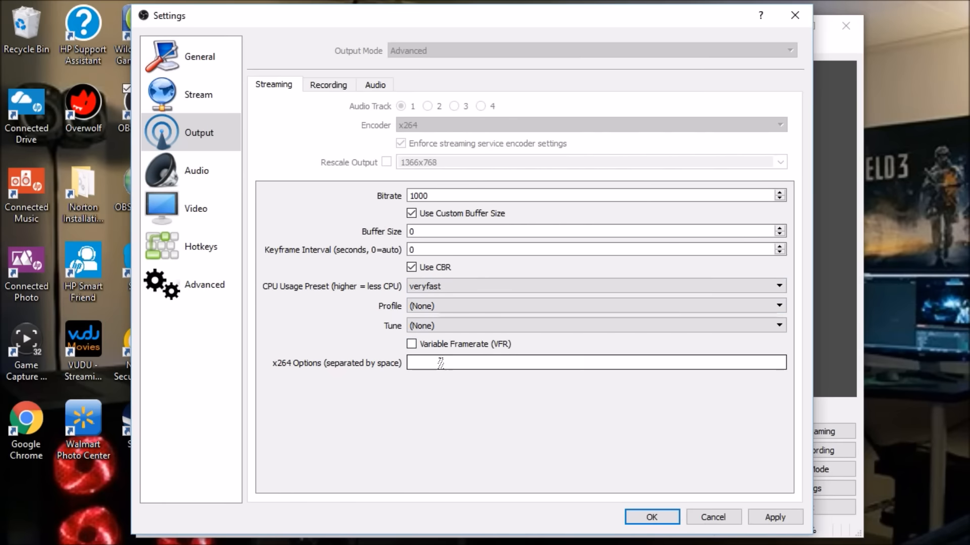
{"action": "left_click", "coordinate": [441, 363]}
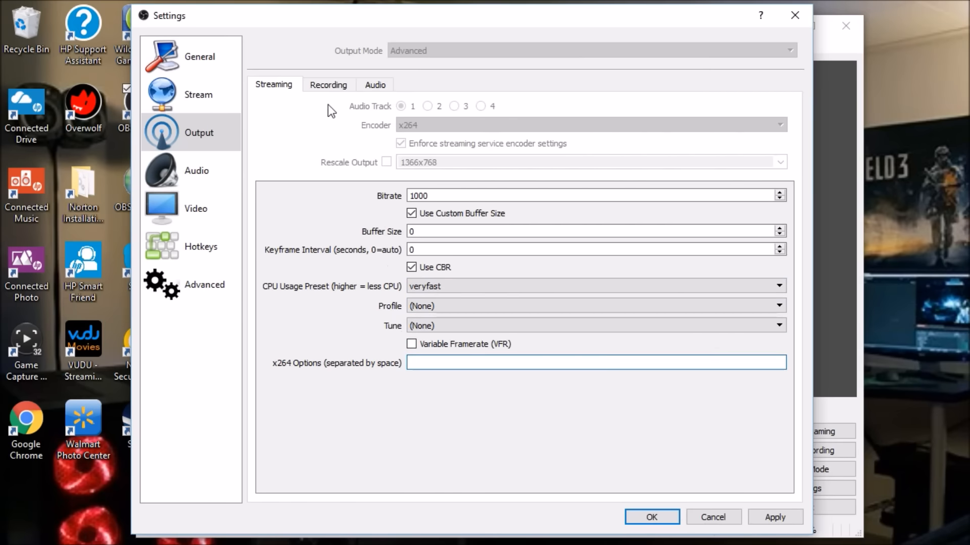
Compare the recording output settings with the streaming output settings, ending on the recording ones
{"action": "left_click", "coordinate": [323, 86]}
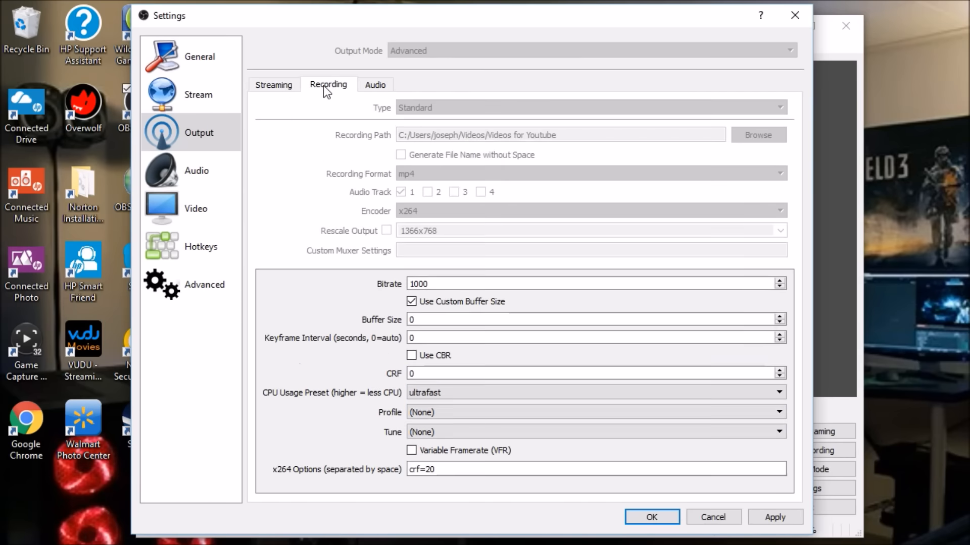
{"action": "left_click", "coordinate": [287, 88]}
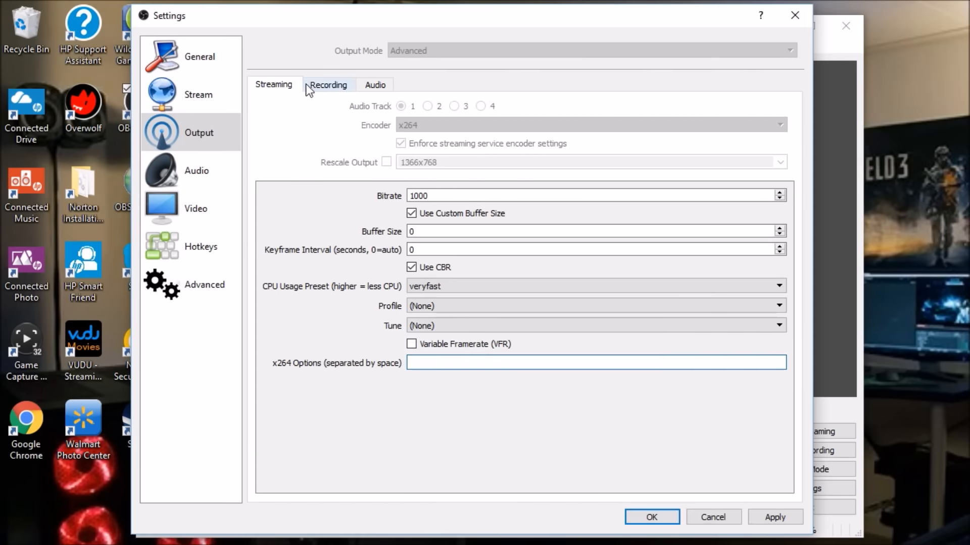
{"action": "left_click", "coordinate": [326, 87]}
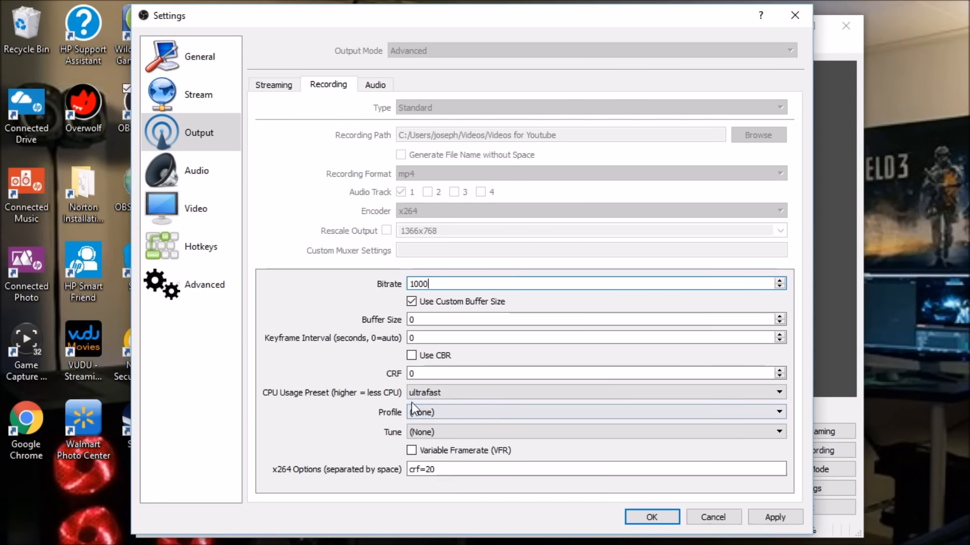
Check the CPU usage presets available for the recording encoder, leaving ultrafast selected
{"action": "left_click", "coordinate": [435, 394]}
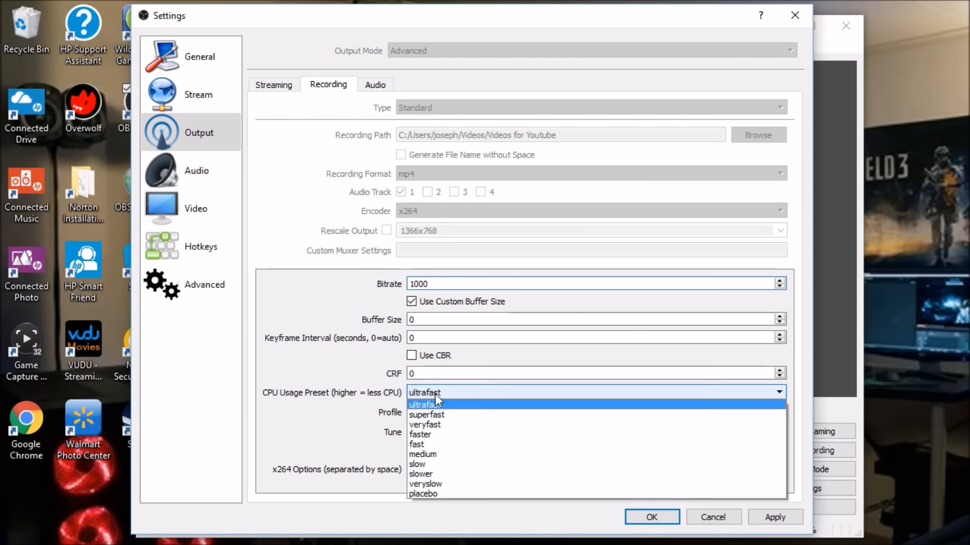
{"action": "left_click", "coordinate": [439, 391]}
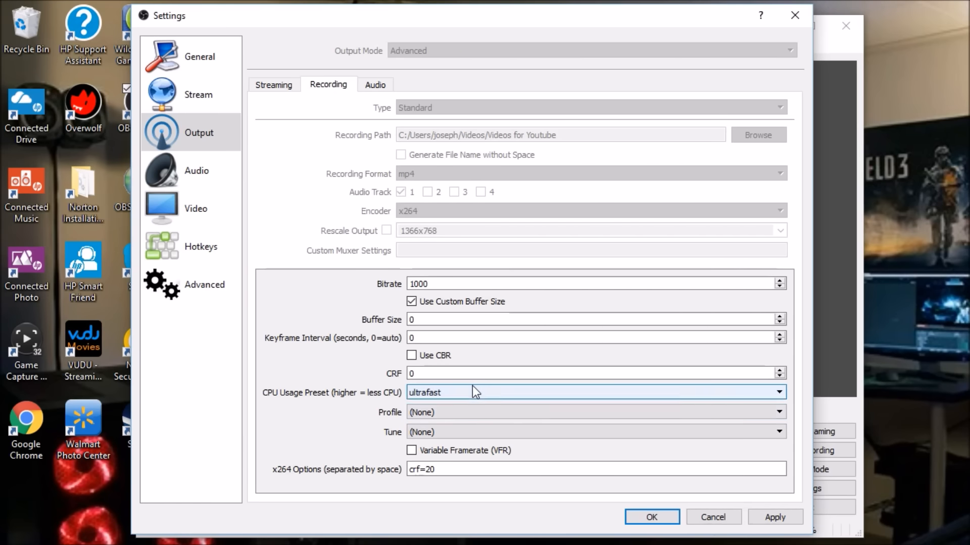
{"action": "left_click", "coordinate": [462, 393]}
{"action": "left_click", "coordinate": [354, 416]}
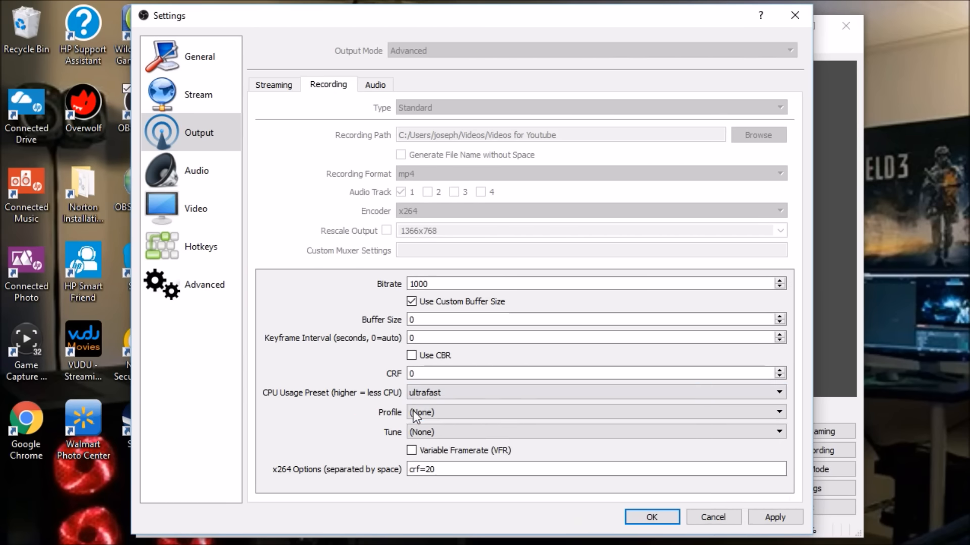
Check the recording encoder's profile choices and x264 options, and look over the output audio tracks before returning to the recording settings
{"action": "left_click", "coordinate": [475, 416]}
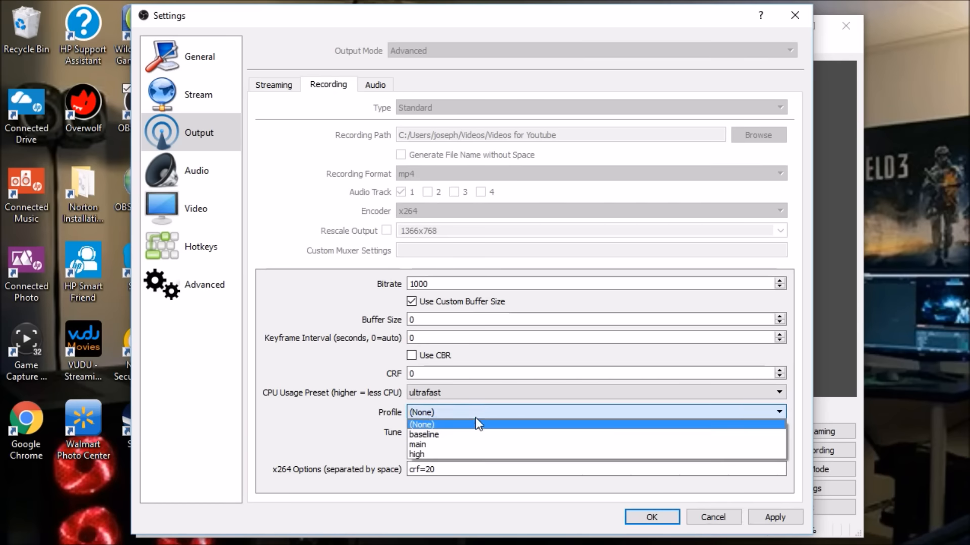
{"action": "left_click", "coordinate": [365, 417]}
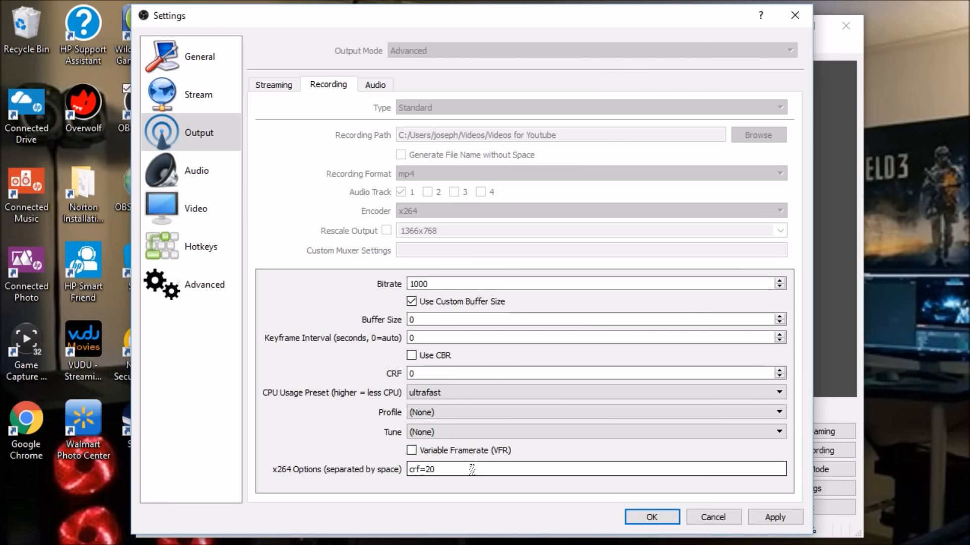
{"action": "left_click_drag", "start_coordinate": [444, 470], "coordinate": [399, 484]}
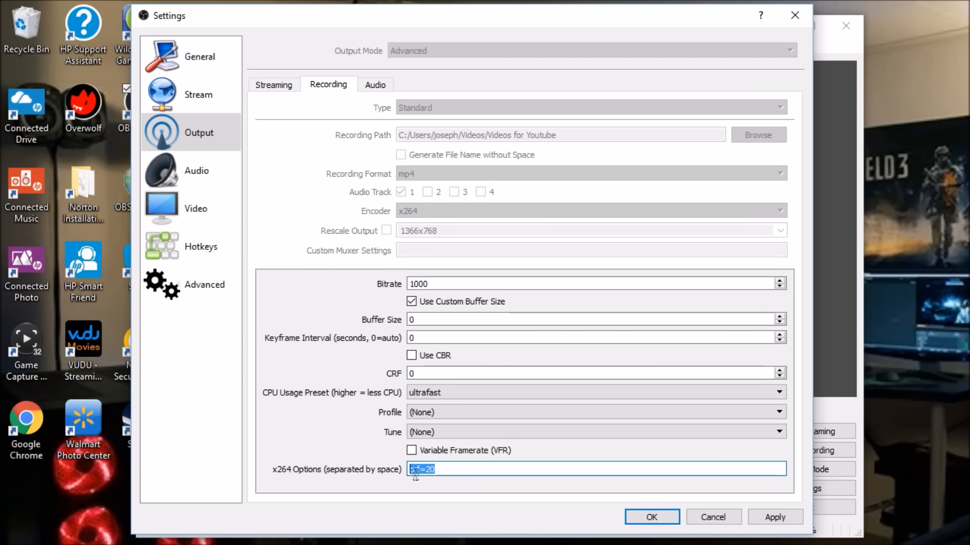
{"action": "left_click", "coordinate": [383, 442]}
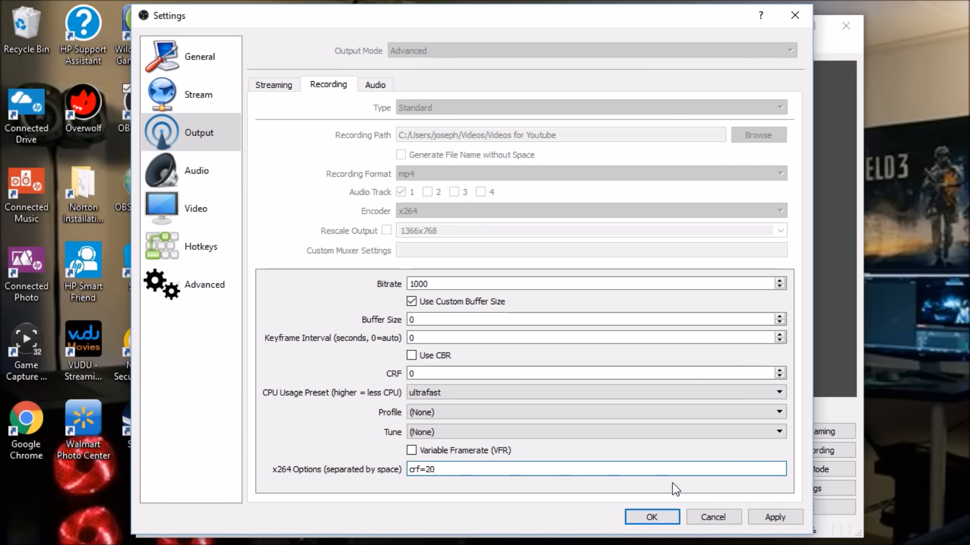
{"action": "left_click", "coordinate": [384, 87]}
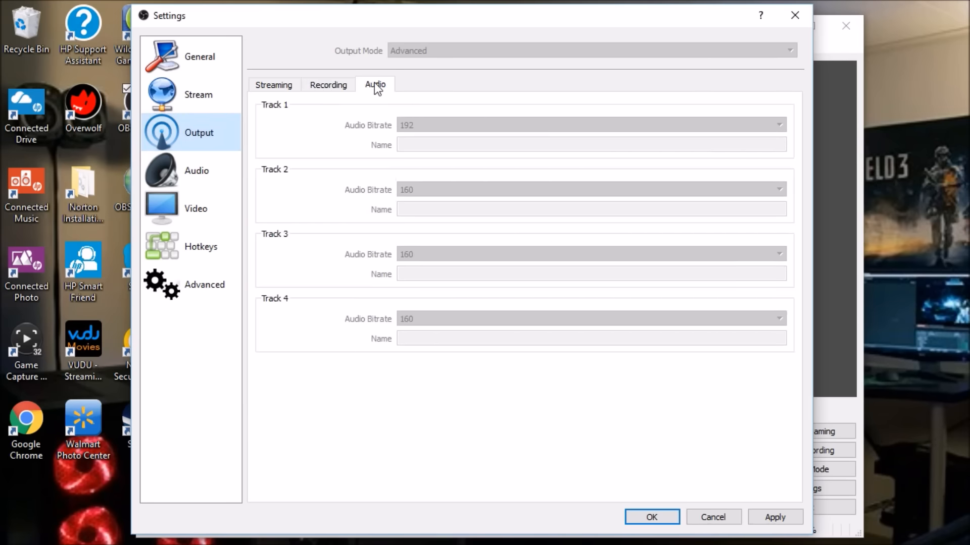
{"action": "left_click", "coordinate": [333, 86]}
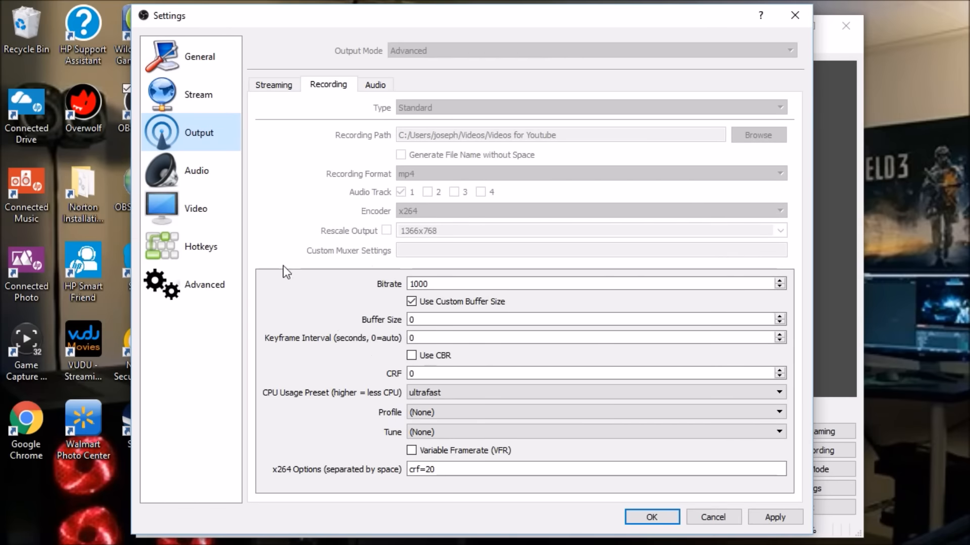
Check the sample rate and channel choices in the Audio settings, leaving 44.1khz and Stereo selected
{"action": "left_click", "coordinate": [214, 170]}
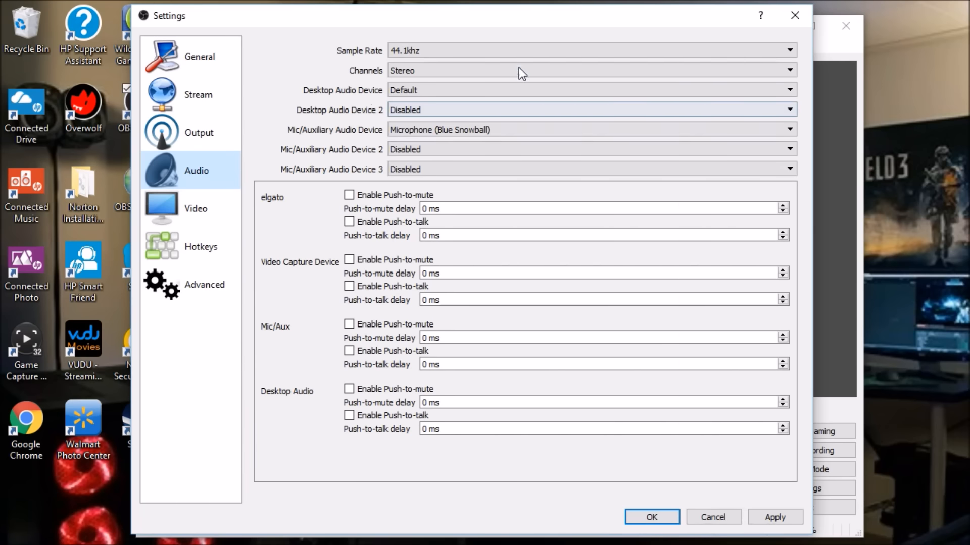
{"action": "left_click", "coordinate": [493, 52]}
{"action": "left_click", "coordinate": [435, 56]}
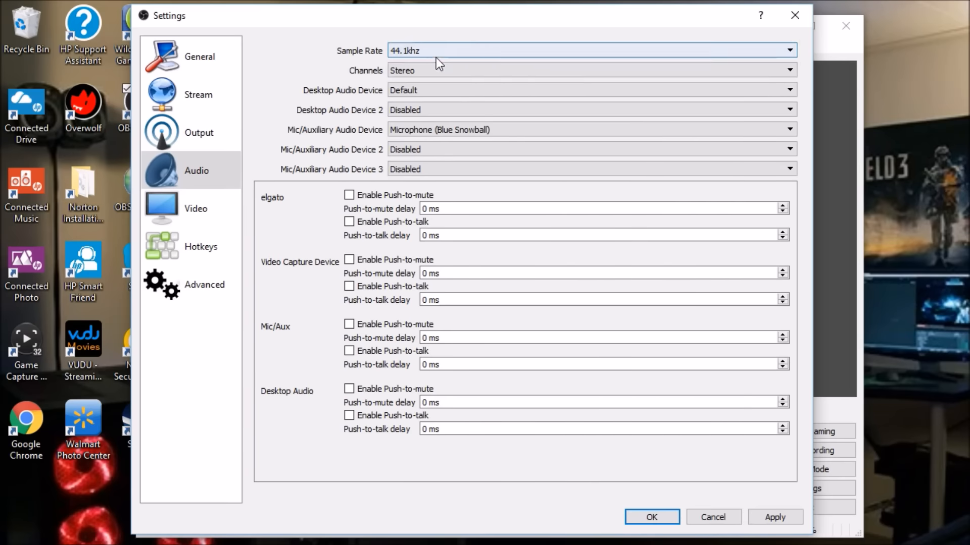
{"action": "left_click", "coordinate": [461, 71]}
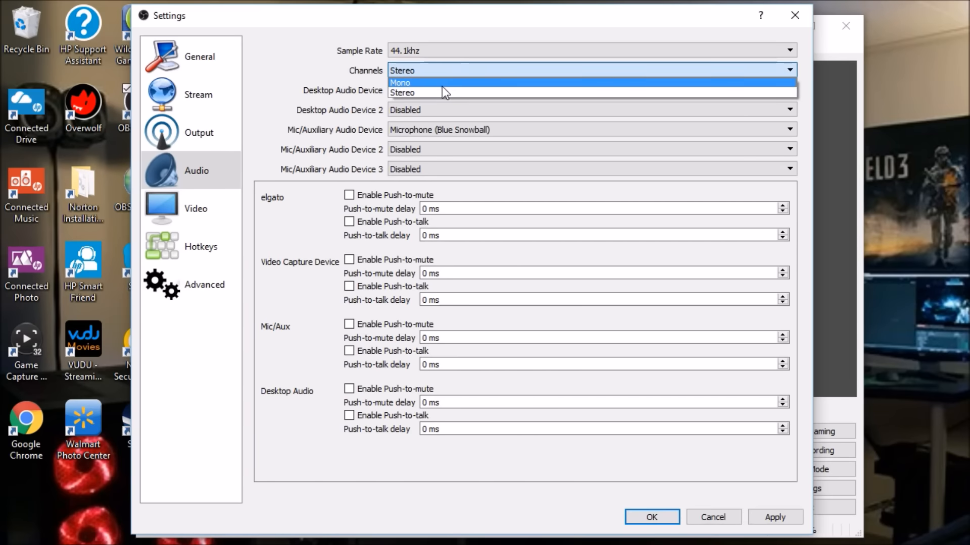
{"action": "left_click", "coordinate": [329, 57]}
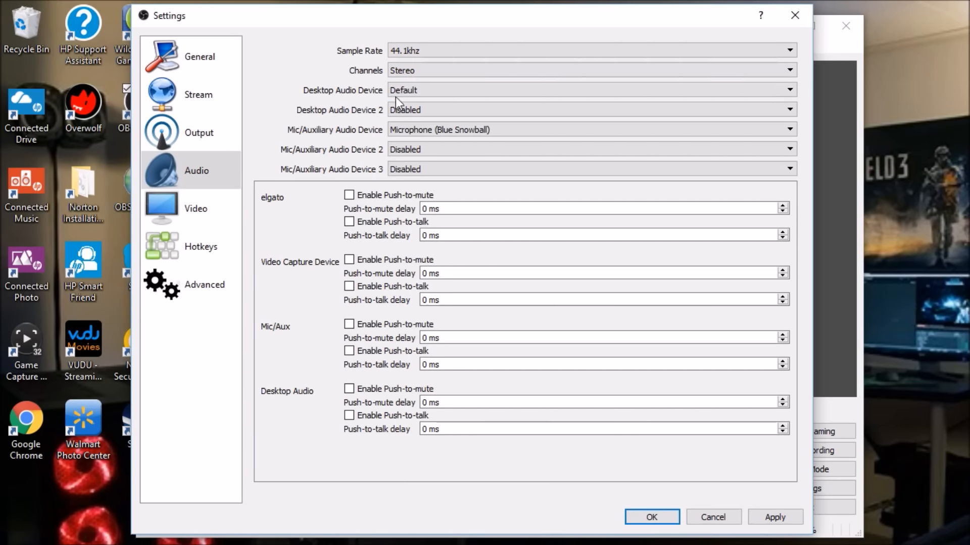
Check the choices for the second desktop audio device and the first microphone device, leaving Disabled and Microphone (Blue Snowball) selected
{"action": "left_click", "coordinate": [441, 110]}
{"action": "left_click", "coordinate": [335, 59]}
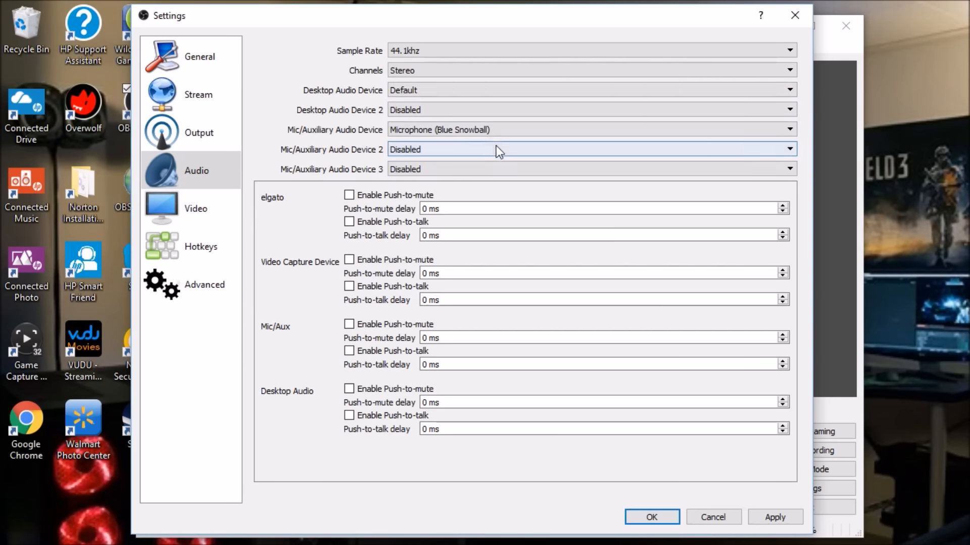
{"action": "left_click", "coordinate": [500, 130]}
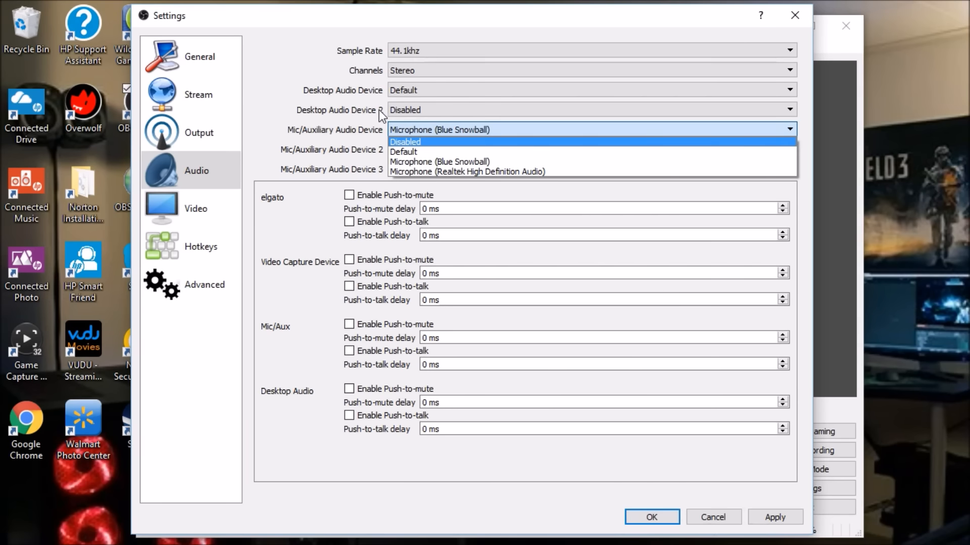
{"action": "left_click", "coordinate": [308, 59]}
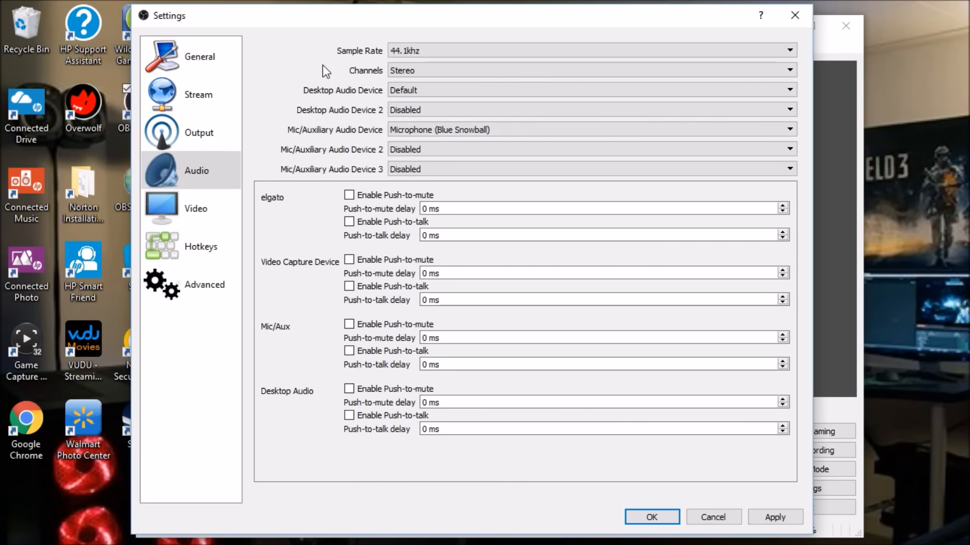
Look over the Video settings and the full list of assignable hotkeys for recording, scenes and audio sources
{"action": "left_click", "coordinate": [217, 199]}
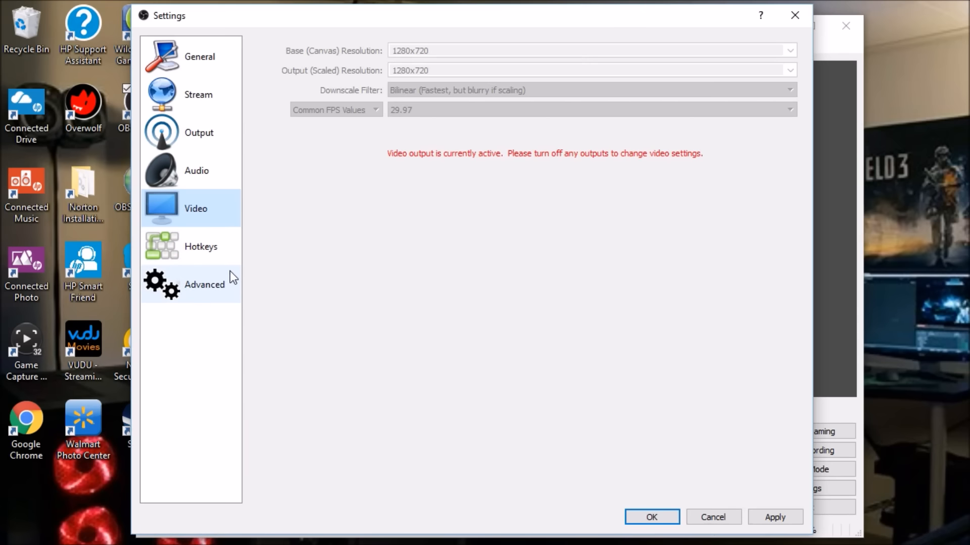
{"action": "left_click", "coordinate": [198, 248]}
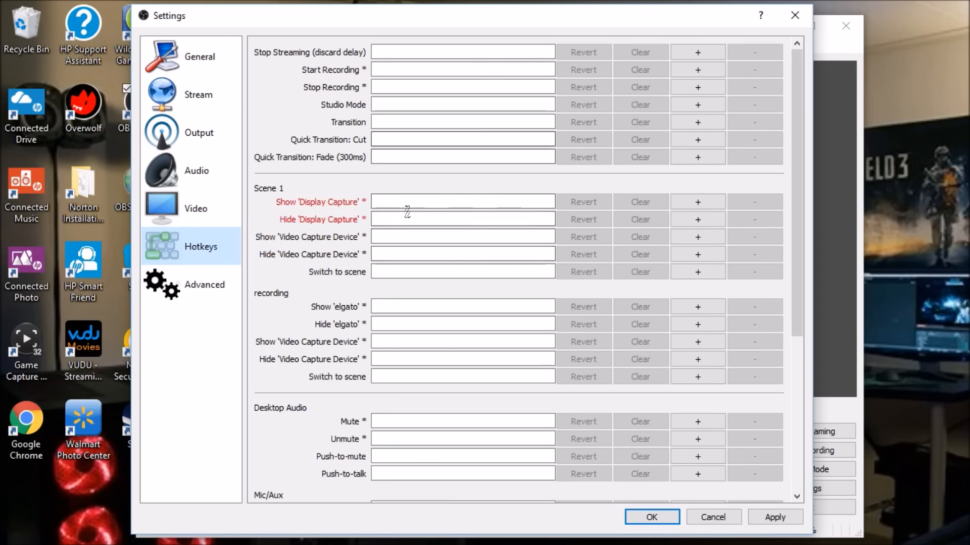
{"action": "scroll", "coordinate": [487, 456], "scroll_direction": "down", "scroll_amount": 6}
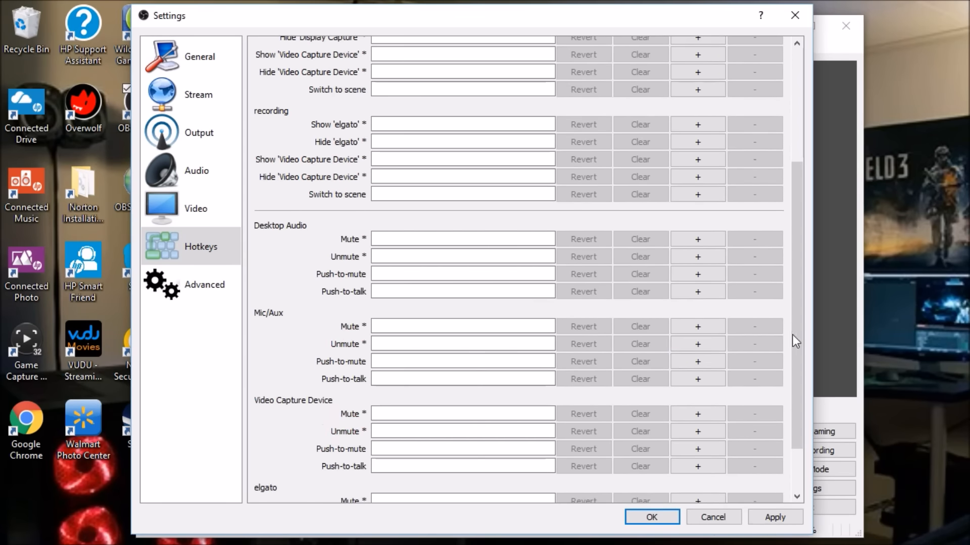
{"action": "left_click_drag", "start_coordinate": [797, 328], "coordinate": [806, 146]}
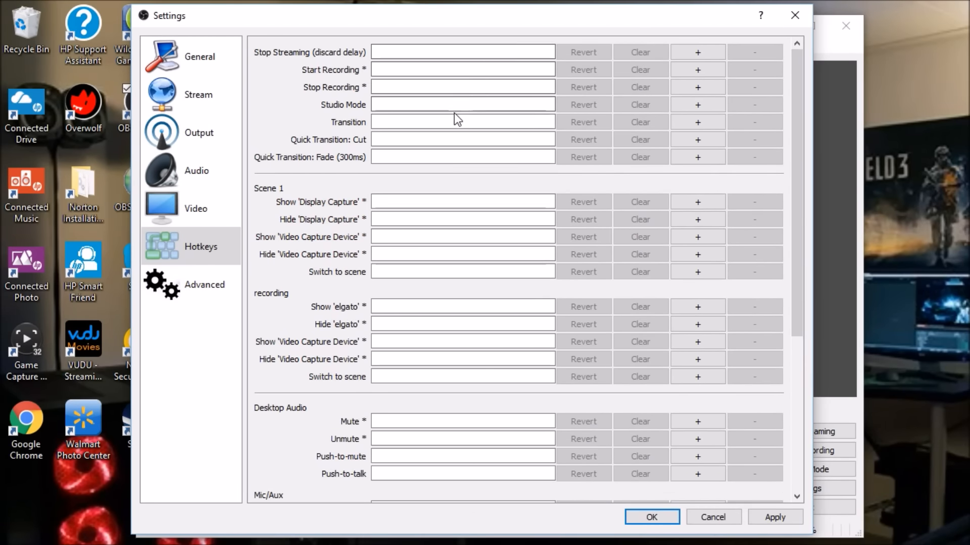
{"action": "left_click", "coordinate": [394, 66]}
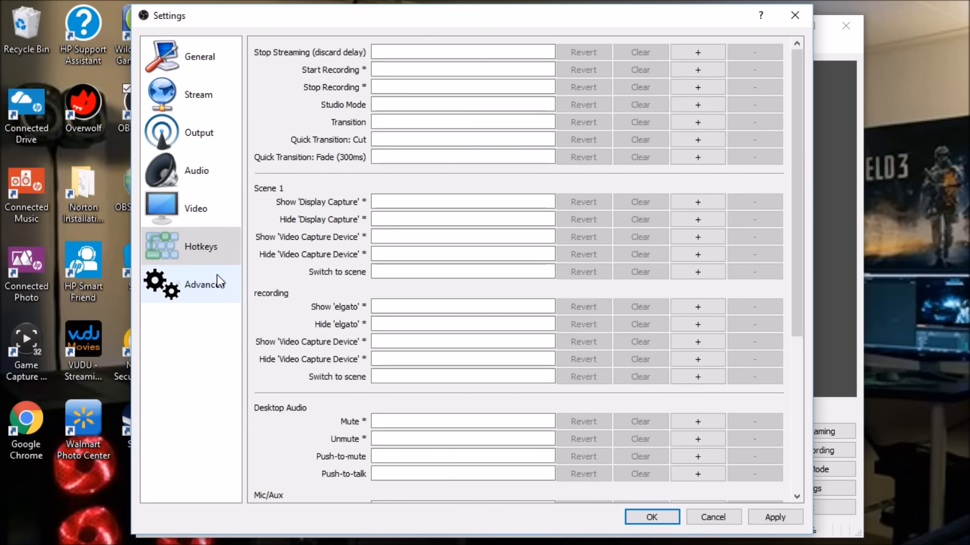
Review the Advanced stream delay and automatic reconnect options, leaving stream delay enabled, and close the settings
{"action": "left_click", "coordinate": [215, 286]}
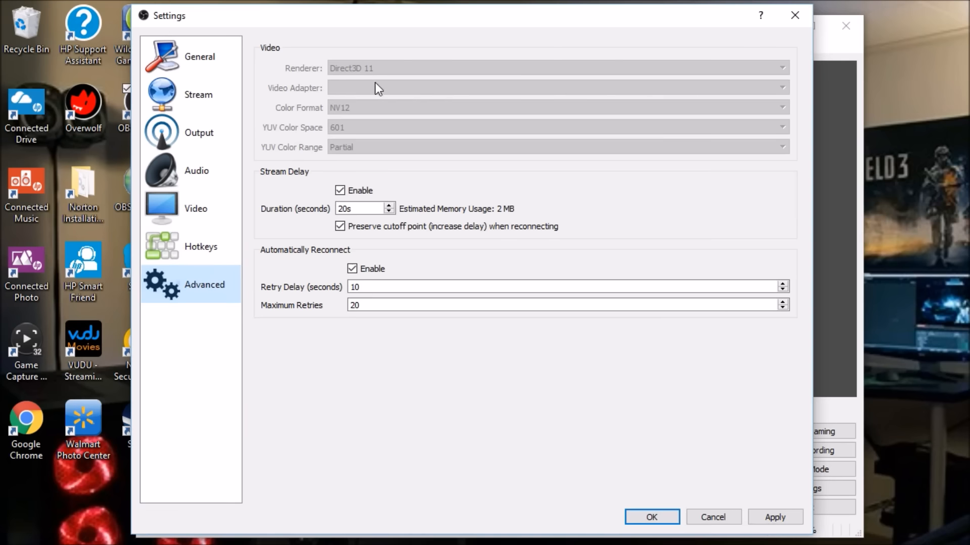
{"action": "left_click", "coordinate": [202, 135]}
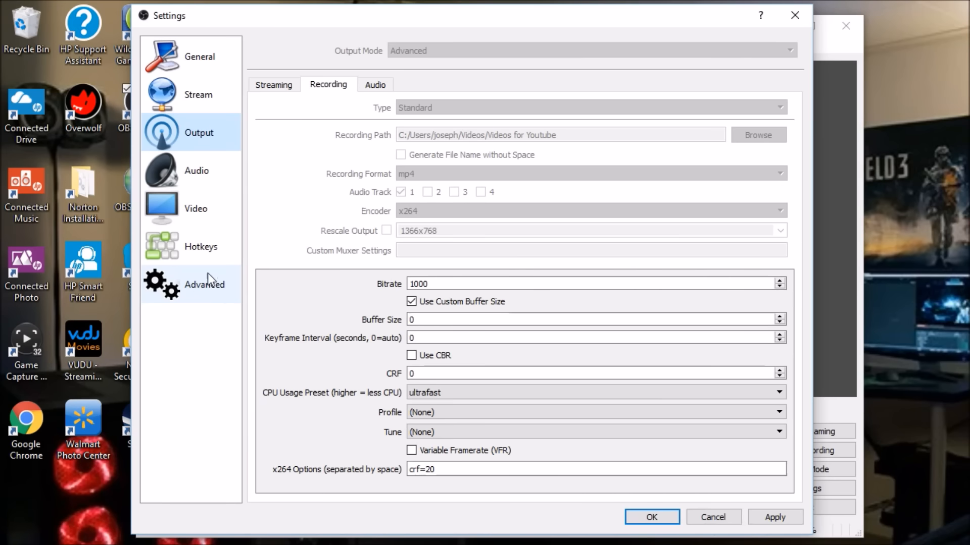
{"action": "left_click", "coordinate": [224, 287]}
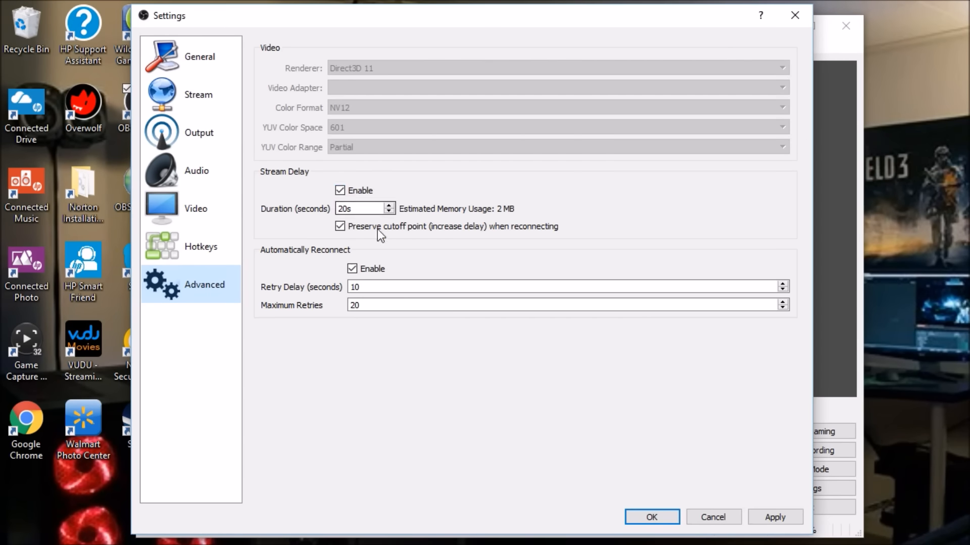
{"action": "double_click", "coordinate": [344, 191]}
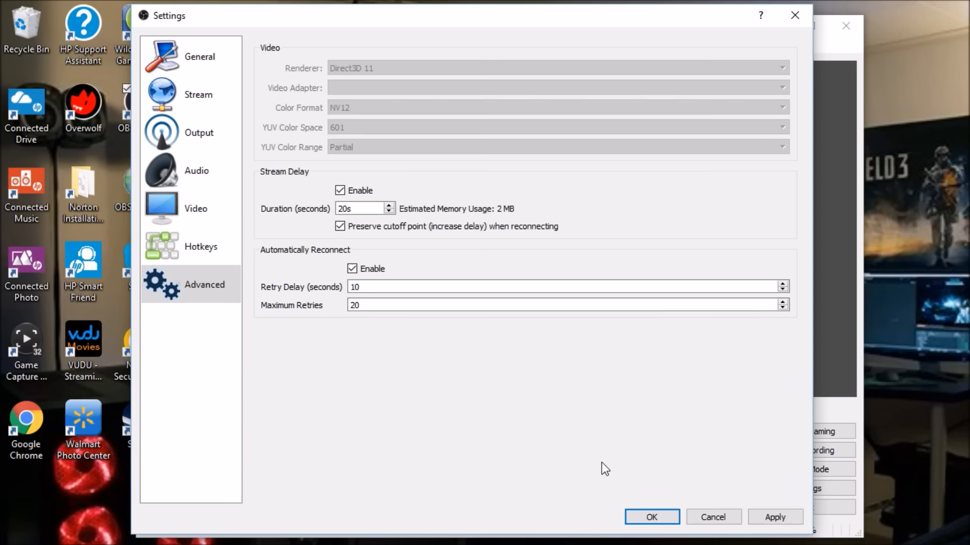
{"action": "left_click", "coordinate": [645, 520]}
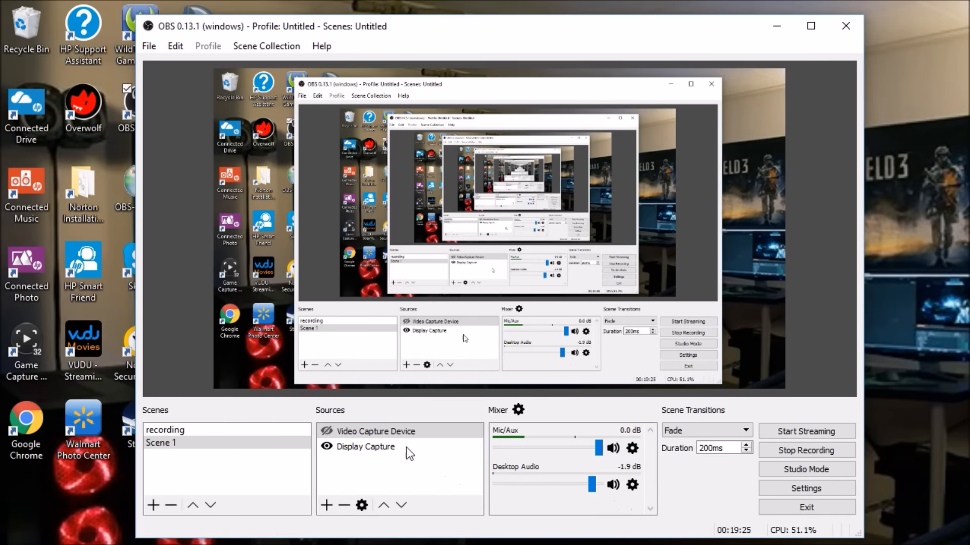
Look over the source types that can be added to Scene 1 without adding one
{"action": "right_click", "coordinate": [346, 459]}
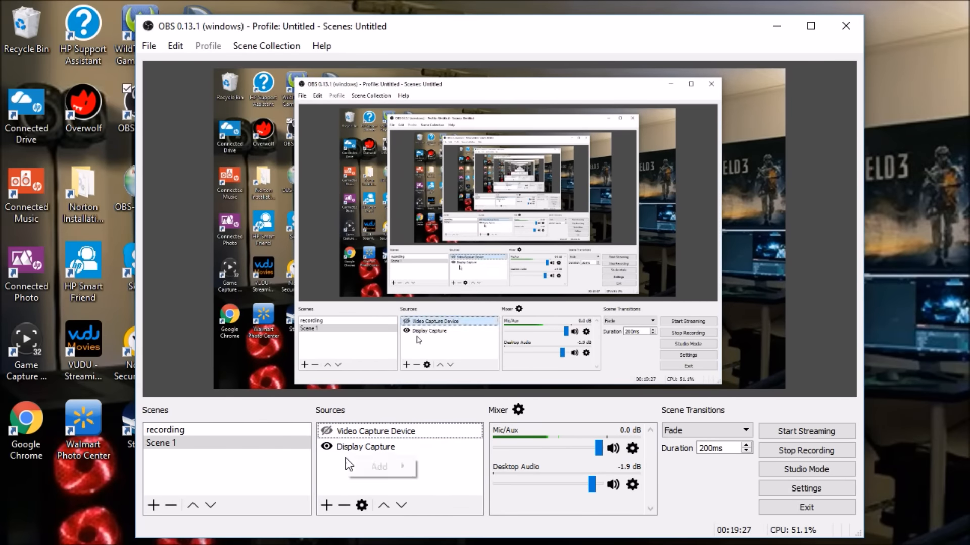
{"action": "mouse_move", "coordinate": [400, 468]}
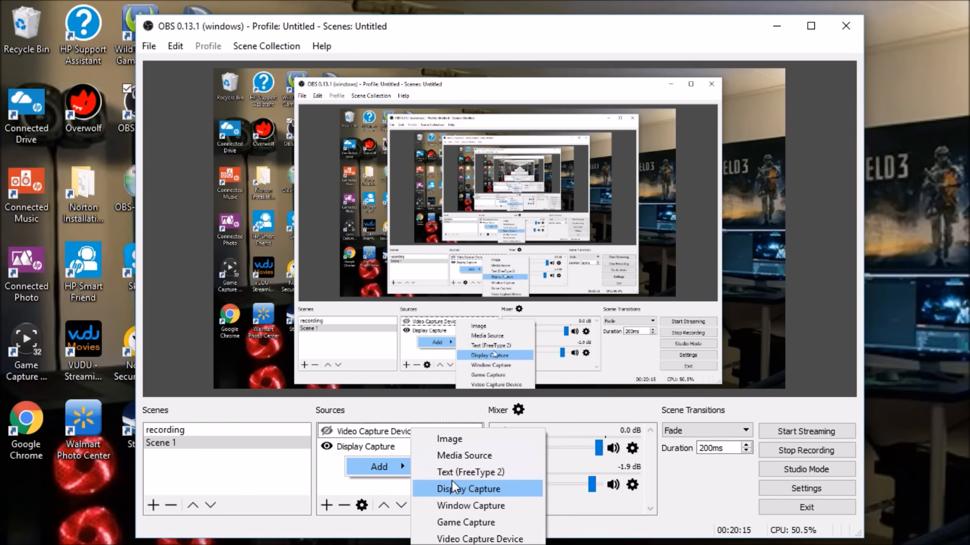
{"action": "left_click", "coordinate": [340, 480]}
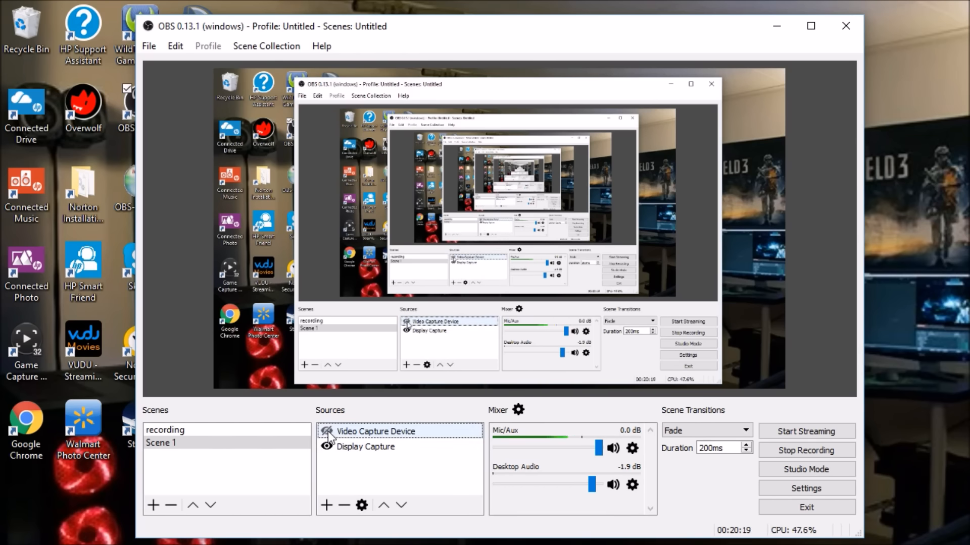
{"action": "left_click", "coordinate": [357, 444]}
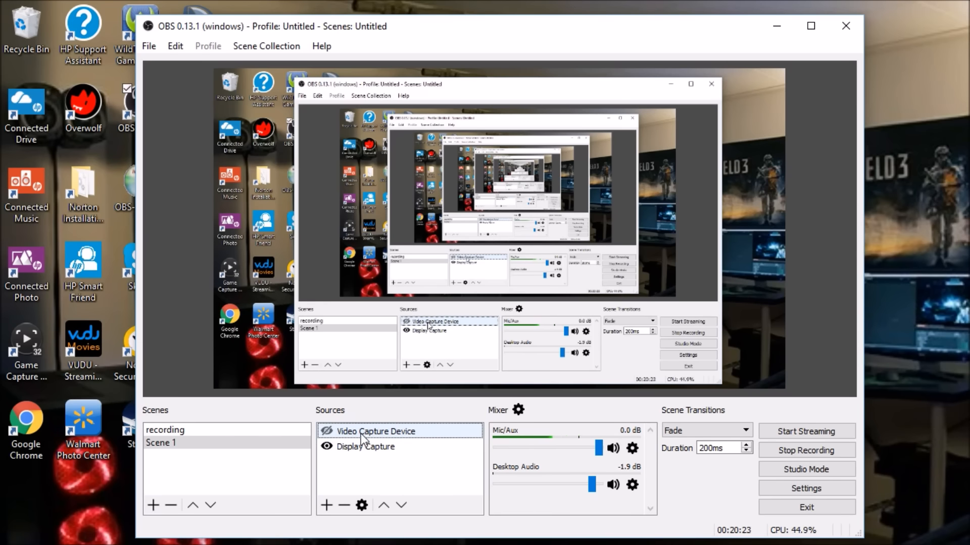
Examine the options for creating a new Video Capture Device source or adding an existing one, without adding it
{"action": "right_click", "coordinate": [340, 466]}
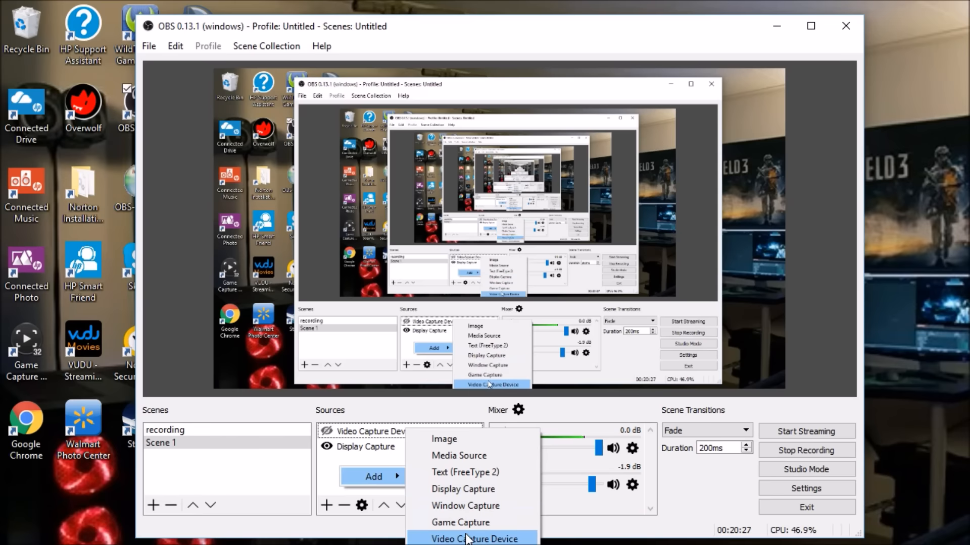
{"action": "left_click", "coordinate": [467, 538]}
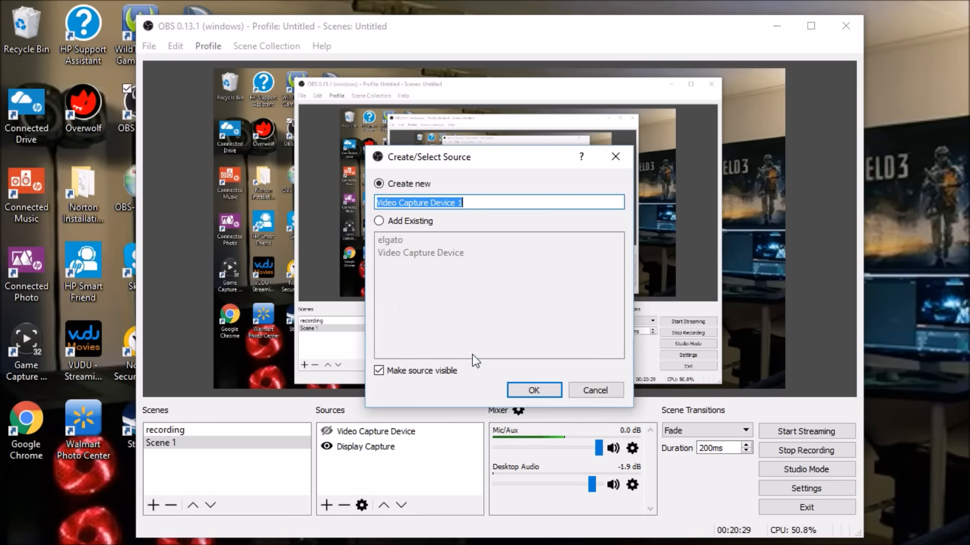
{"action": "left_click", "coordinate": [379, 221]}
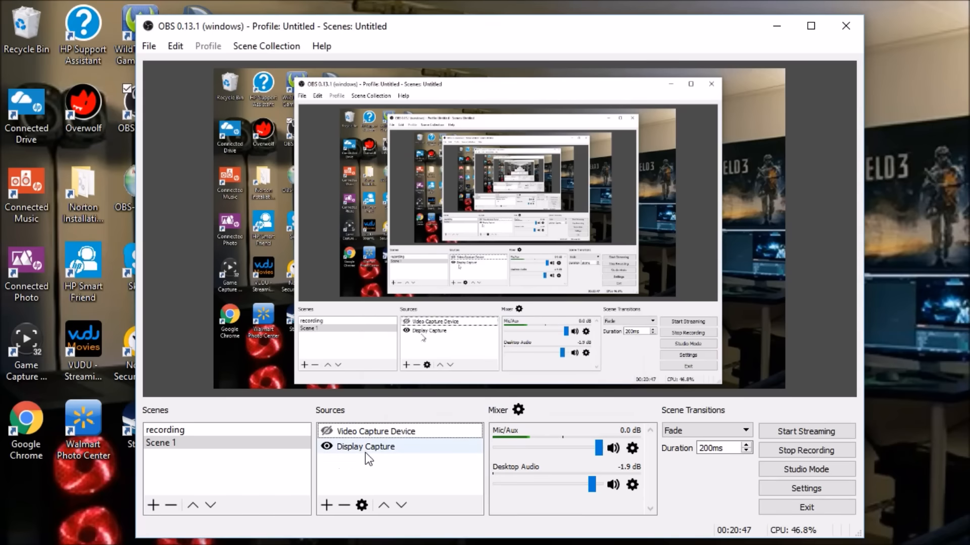
Make the Video Capture Device source visible in Scene 1 and open its filters to examine the Noise Gate settings
{"action": "left_click", "coordinate": [326, 431]}
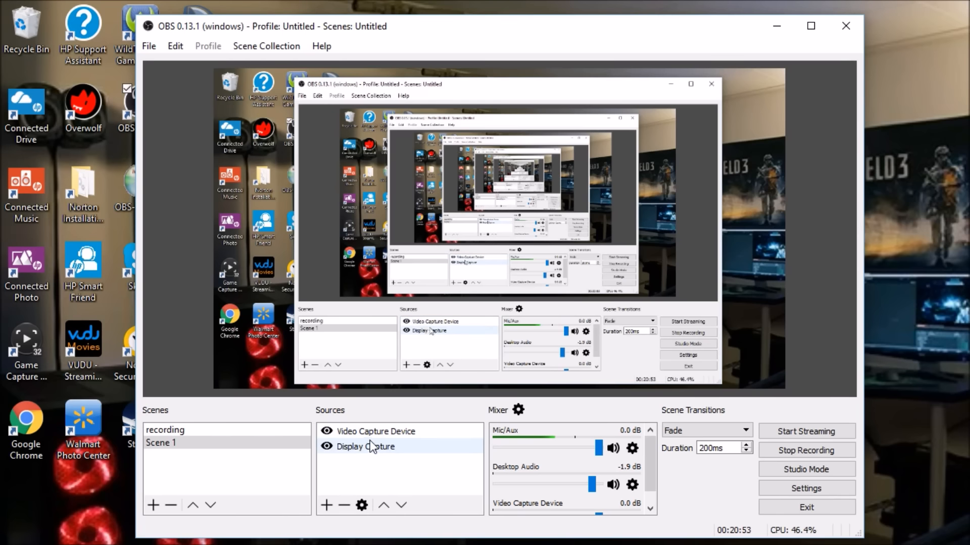
{"action": "right_click", "coordinate": [379, 431]}
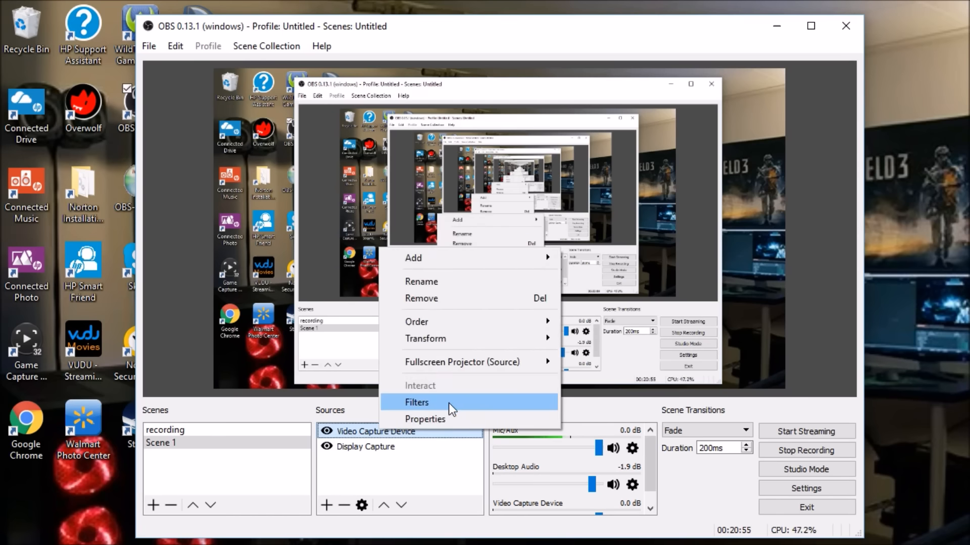
{"action": "left_click", "coordinate": [449, 403]}
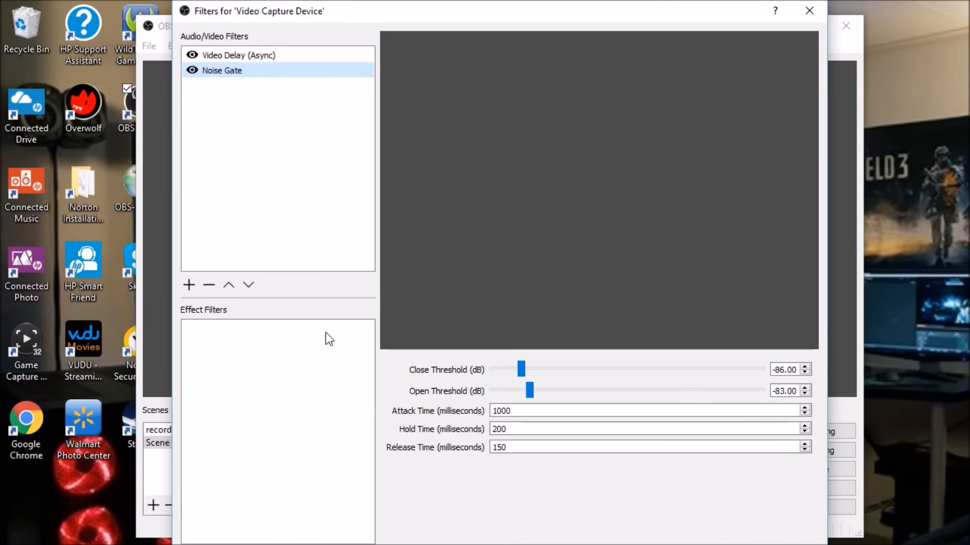
{"action": "double_click", "coordinate": [535, 410]}
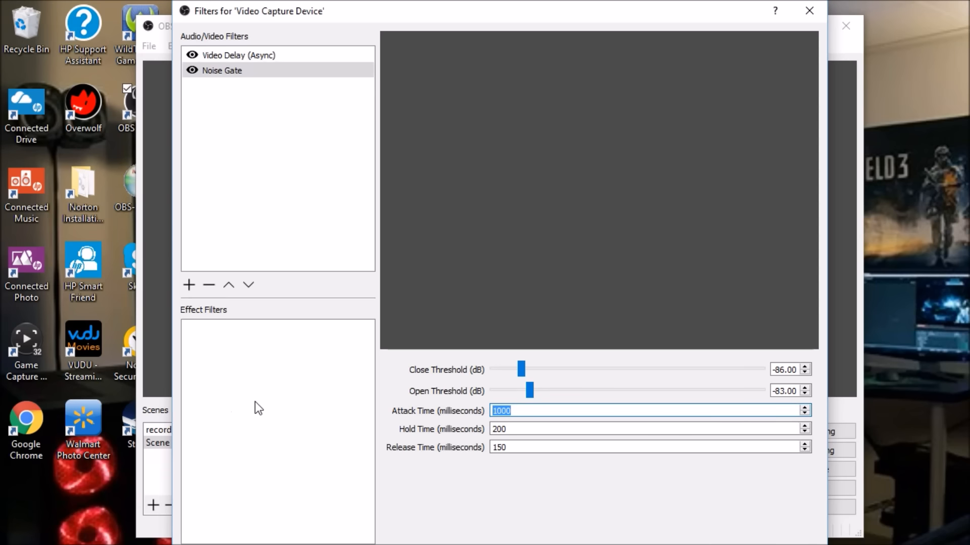
{"action": "left_click", "coordinate": [257, 402]}
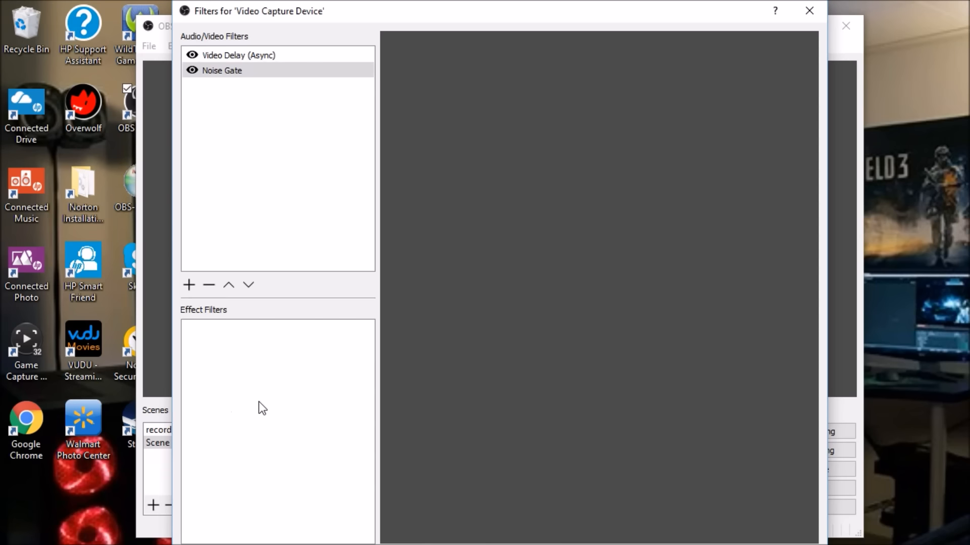
Review the Noise Gate settings and the Video Delay (Async) delay of the Video Capture Device, and close its filters
{"action": "left_click", "coordinate": [255, 70]}
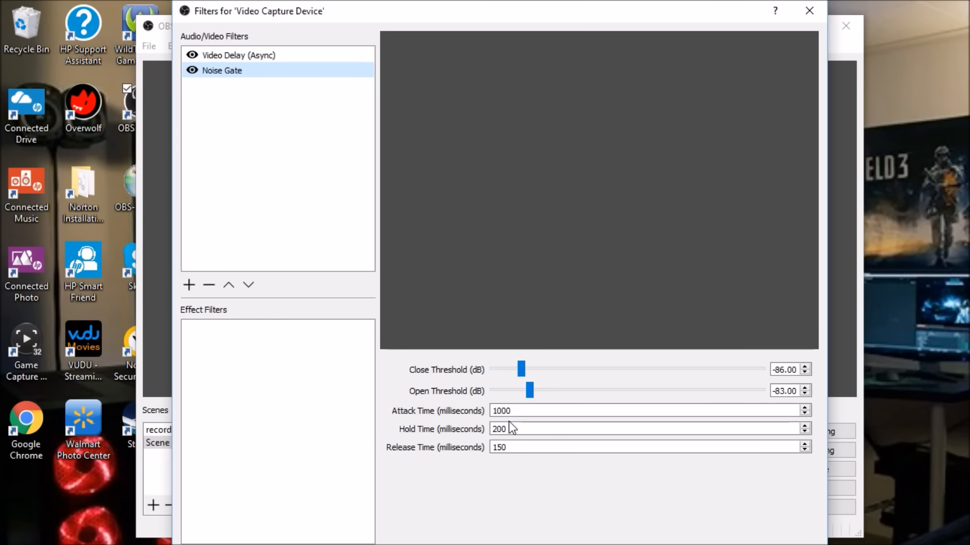
{"action": "left_click", "coordinate": [267, 54]}
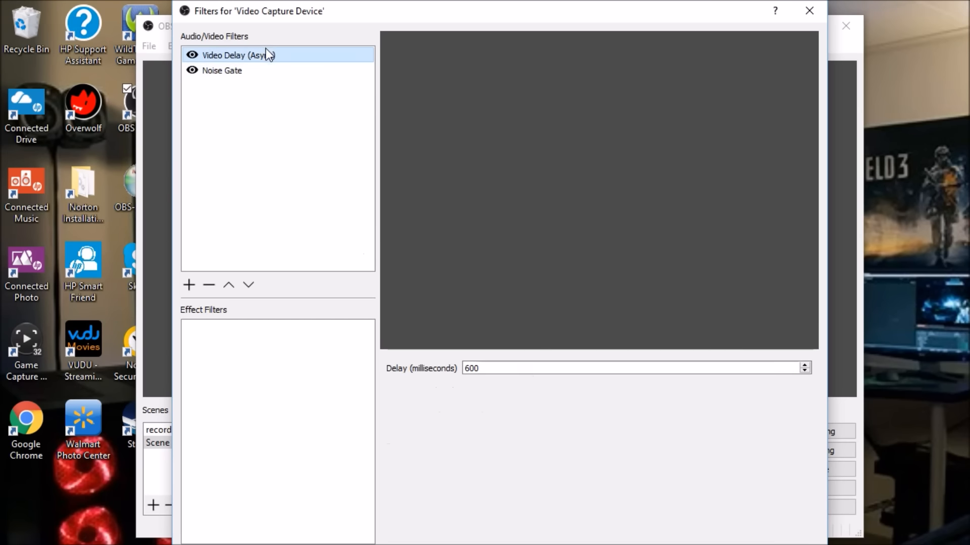
{"action": "double_click", "coordinate": [480, 368]}
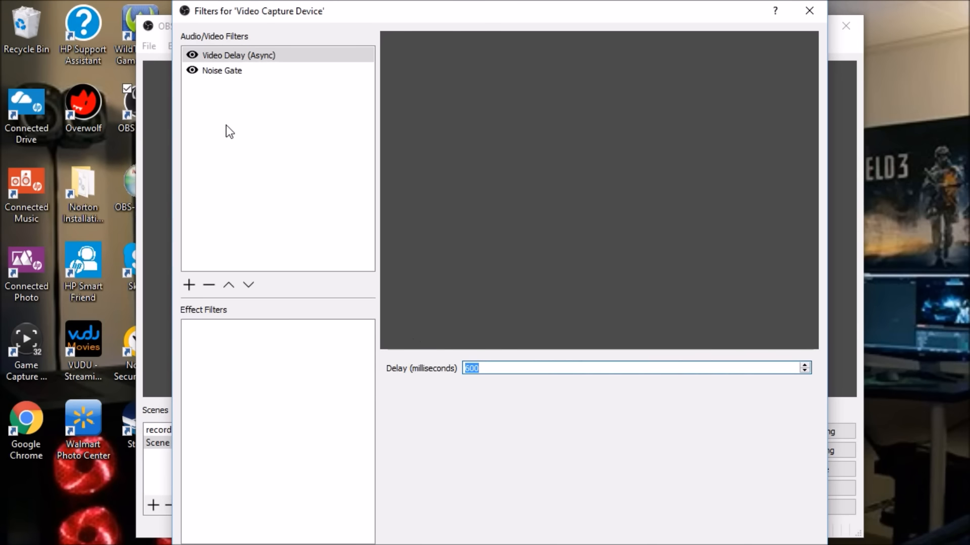
{"action": "left_click", "coordinate": [221, 71]}
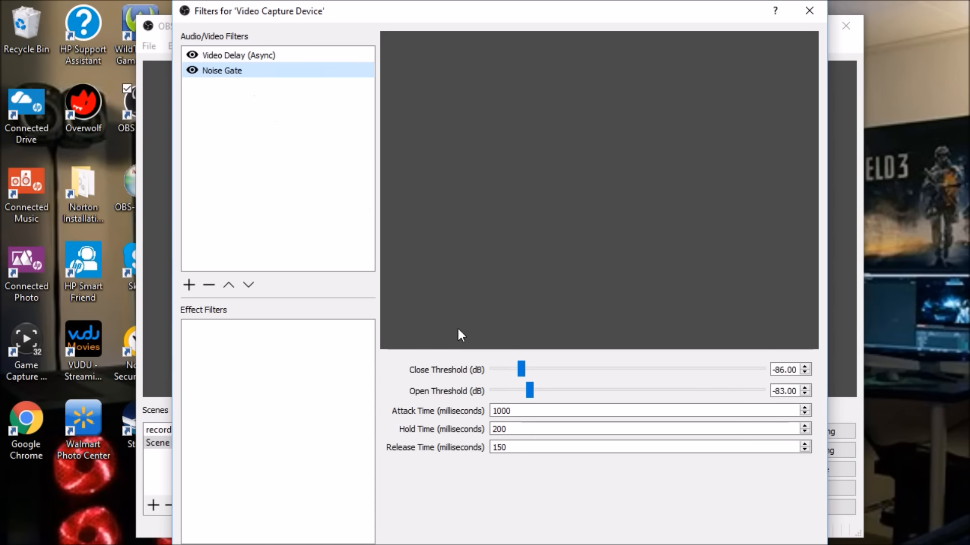
{"action": "left_click", "coordinate": [809, 11]}
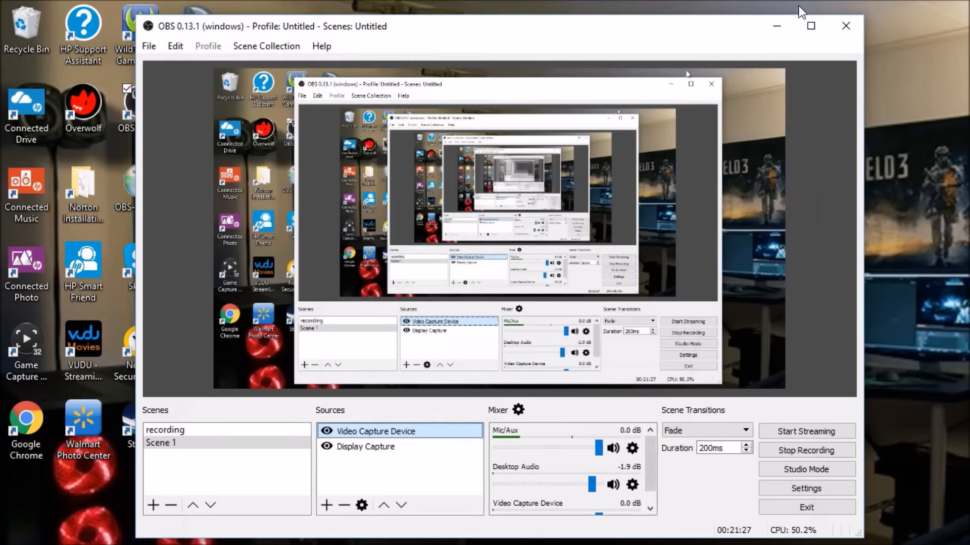
Open the Video Capture Device source's properties, choose HP Webcam from the available devices and confirm
{"action": "right_click", "coordinate": [336, 431]}
{"action": "left_click", "coordinate": [416, 422]}
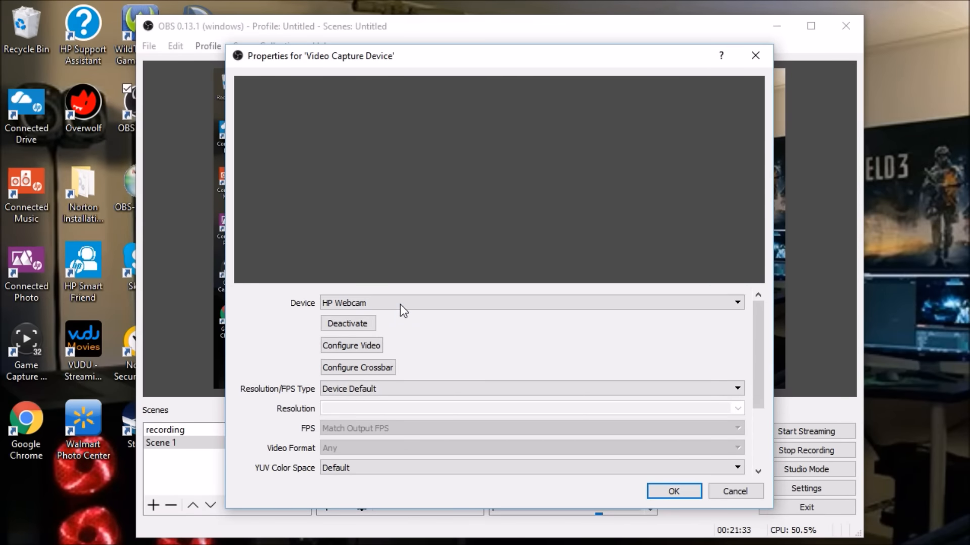
{"action": "left_click", "coordinate": [400, 303]}
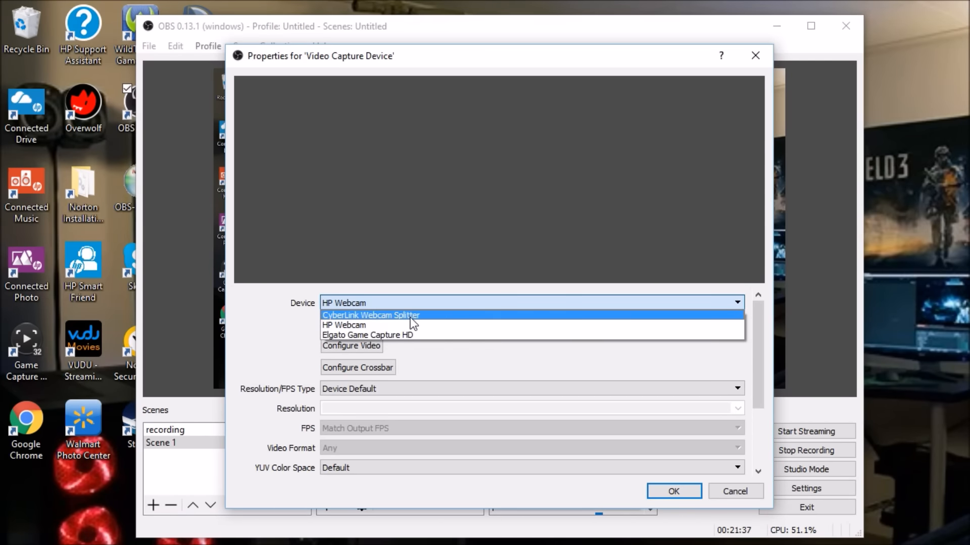
{"action": "left_click", "coordinate": [383, 325]}
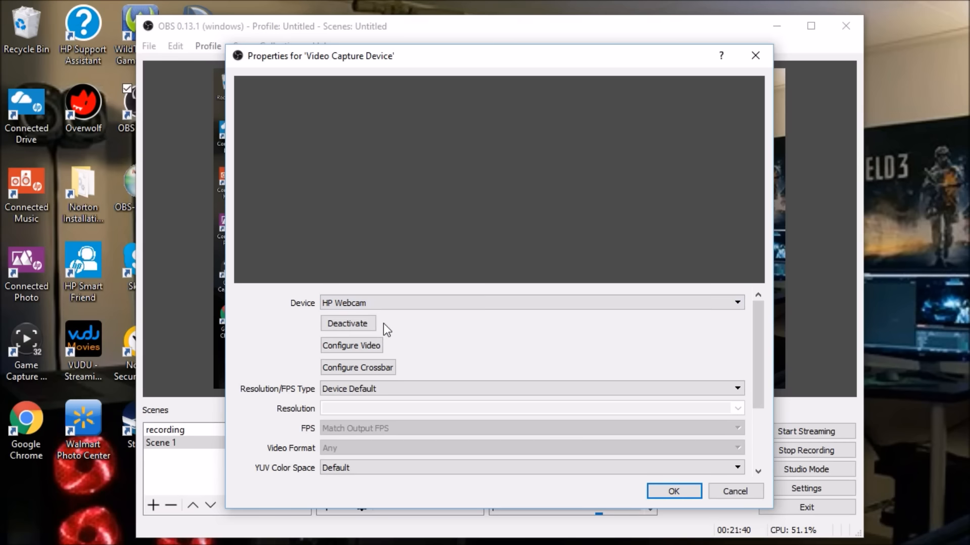
{"action": "left_click", "coordinate": [673, 494]}
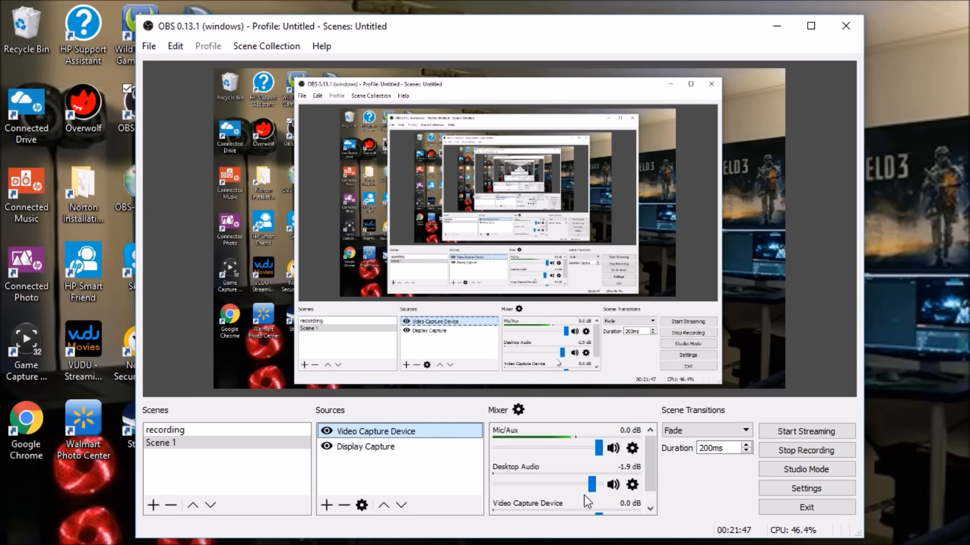
Examine the mixer's volume and mute controls for Mic/Aux, Desktop Audio and the Video Capture Device
{"action": "left_click_drag", "start_coordinate": [648, 444], "coordinate": [623, 459]}
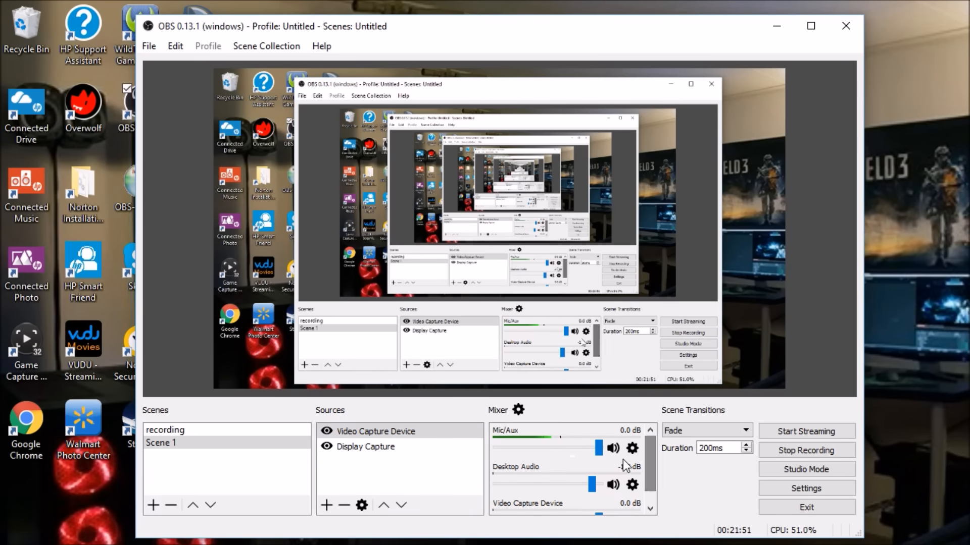
{"action": "left_click", "coordinate": [614, 448]}
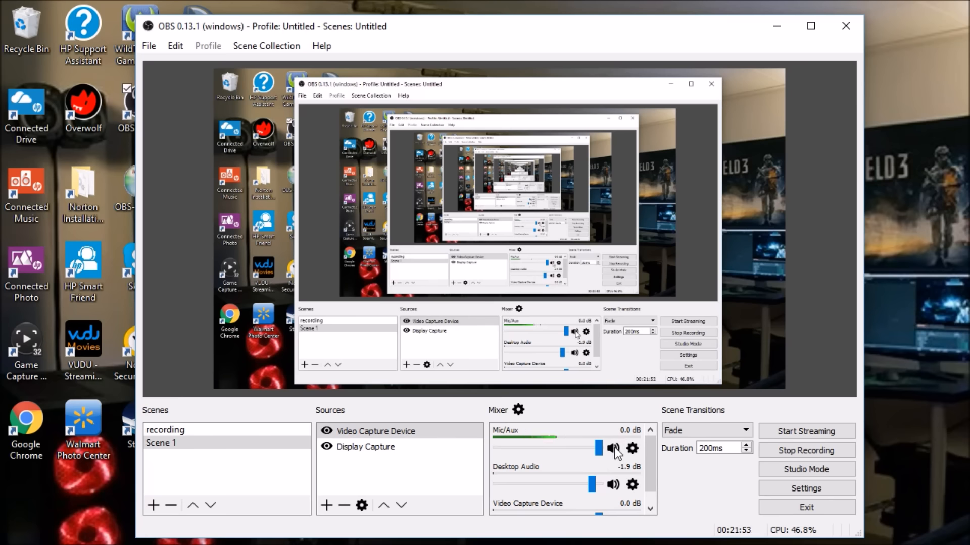
{"action": "left_click", "coordinate": [613, 448]}
{"action": "left_click_drag", "start_coordinate": [649, 444], "coordinate": [650, 512]}
{"action": "left_click", "coordinate": [613, 504]}
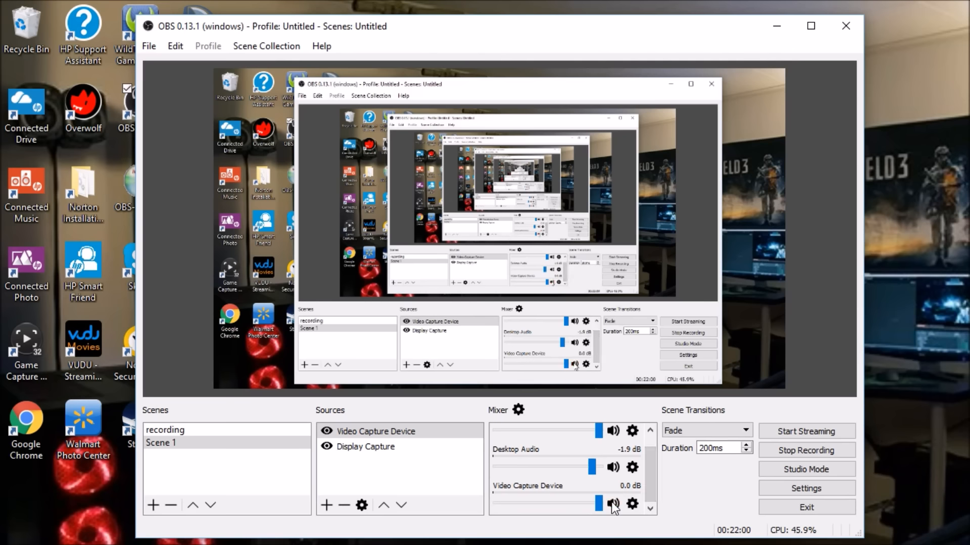
Look over the Video Capture Device source's available actions, and hide the source in Scene 1
{"action": "right_click", "coordinate": [333, 431]}
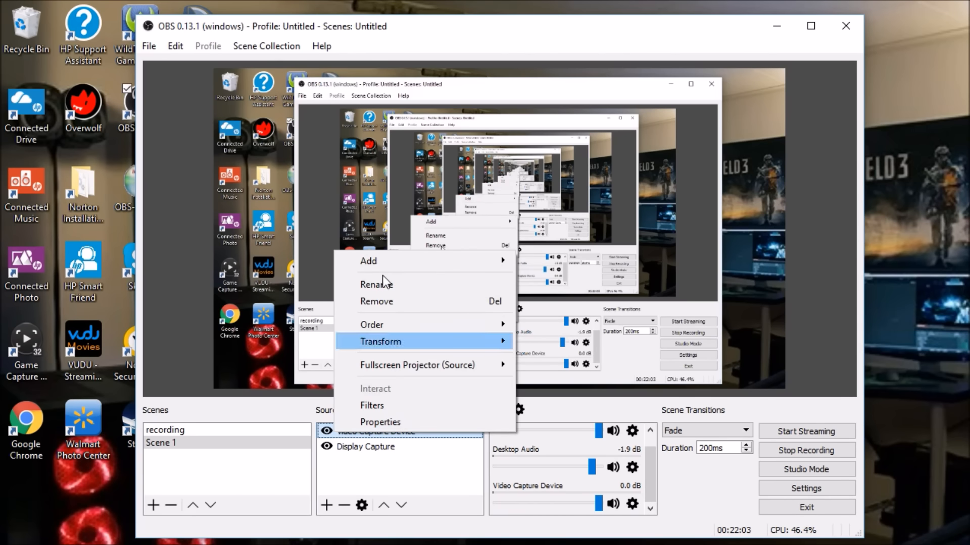
{"action": "left_click", "coordinate": [345, 470]}
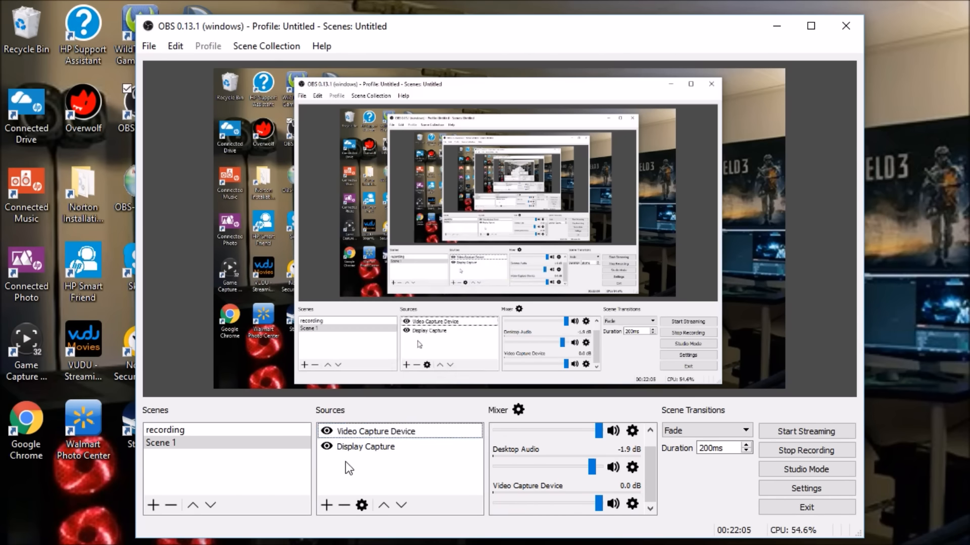
{"action": "left_click", "coordinate": [327, 430]}
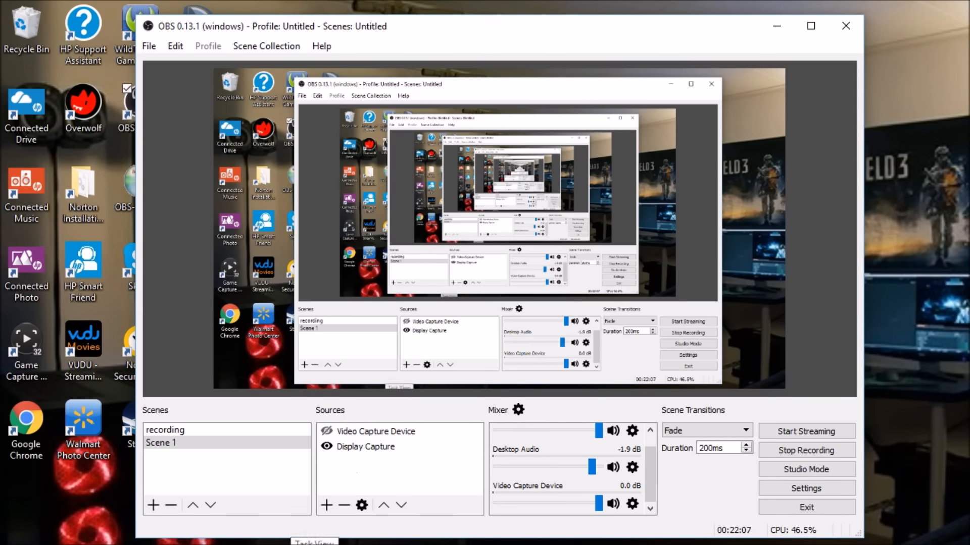